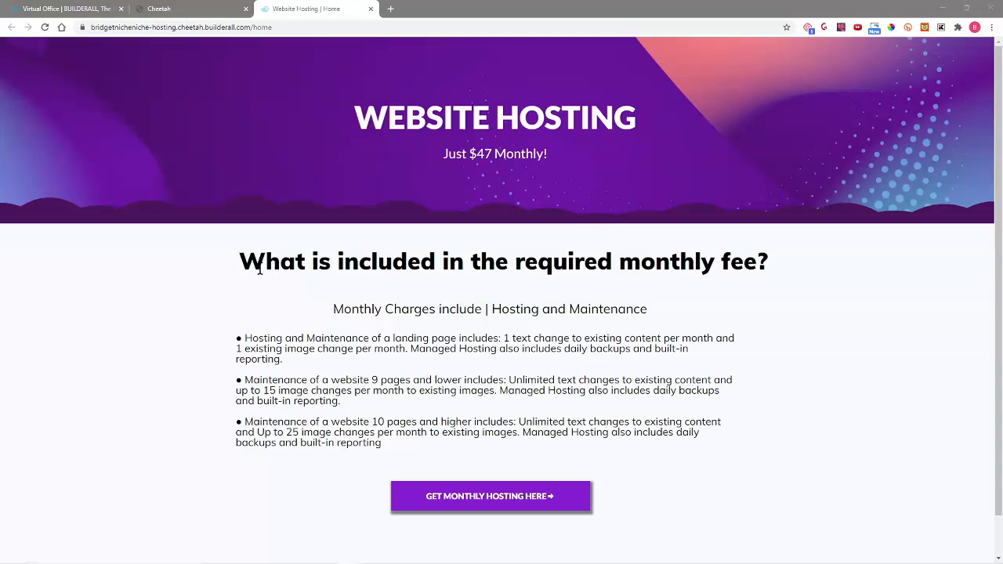
- From the Cheetah editor, open Supercheckout and start creating a new product
{"action": "key", "text": "ctrl+shift+Tab"}
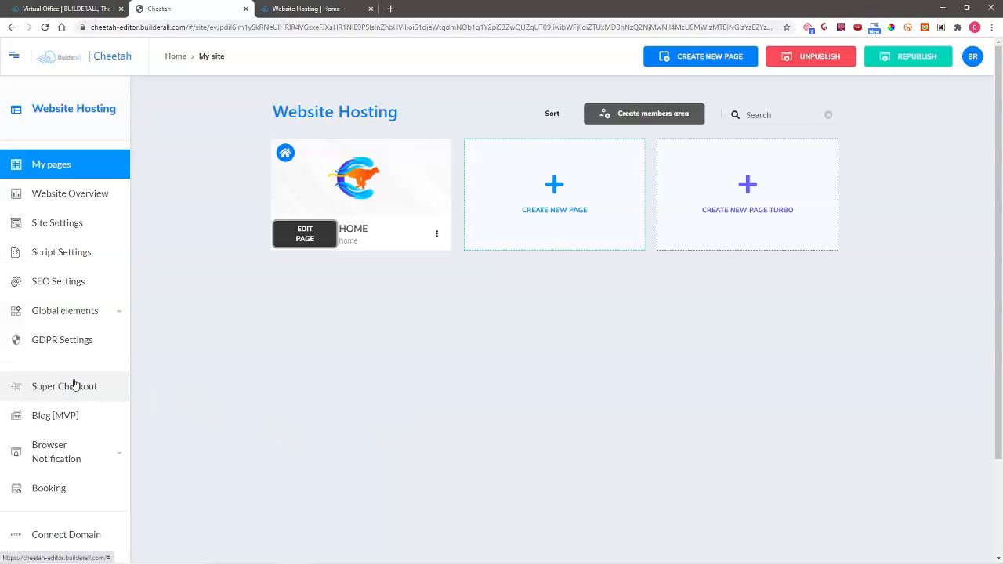
{"action": "left_click", "coordinate": [74, 384]}
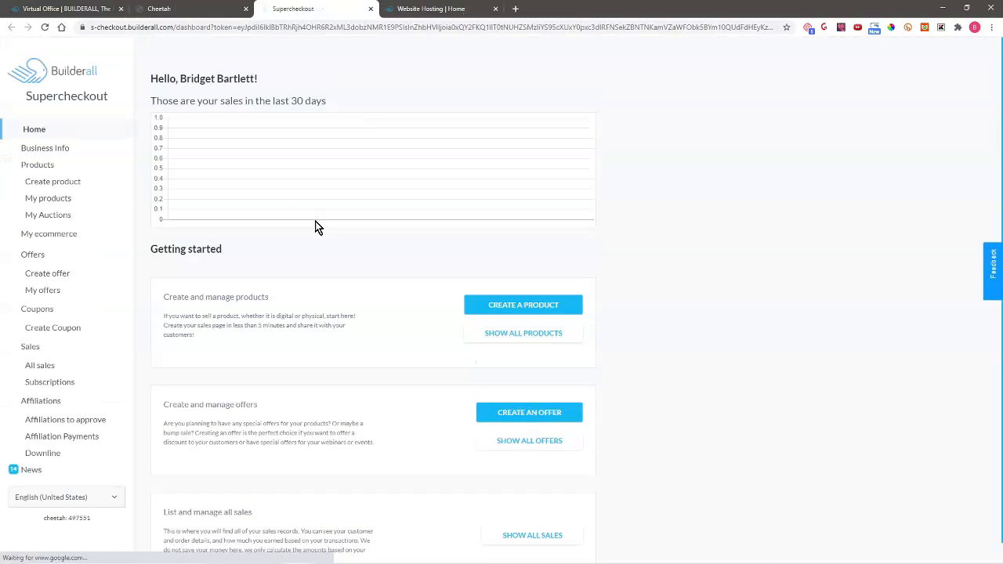
{"action": "left_click", "coordinate": [514, 304]}
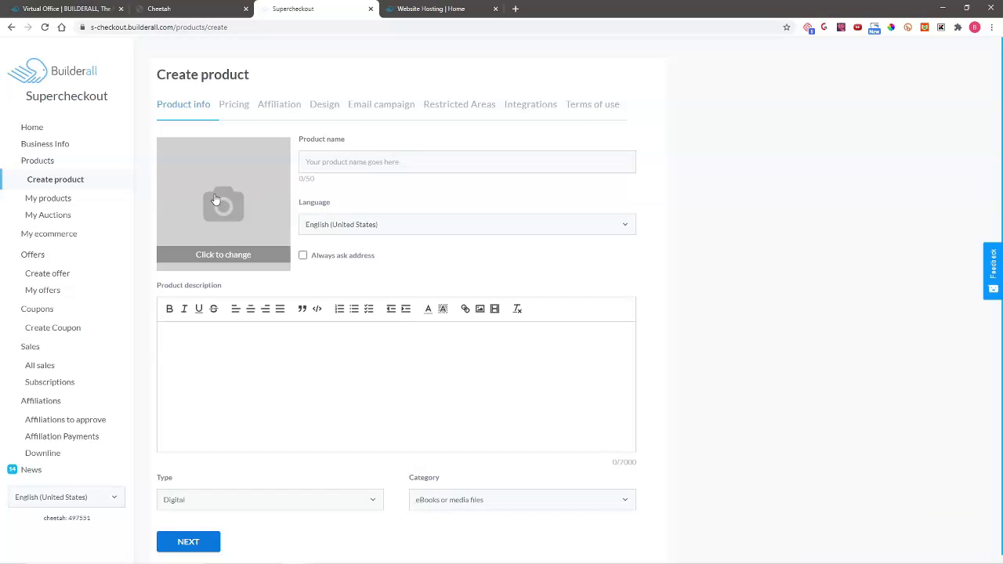
- Name the product 'Website Hosting'
{"action": "left_click", "coordinate": [369, 160]}
{"action": "type", "text": "Web Ho"}
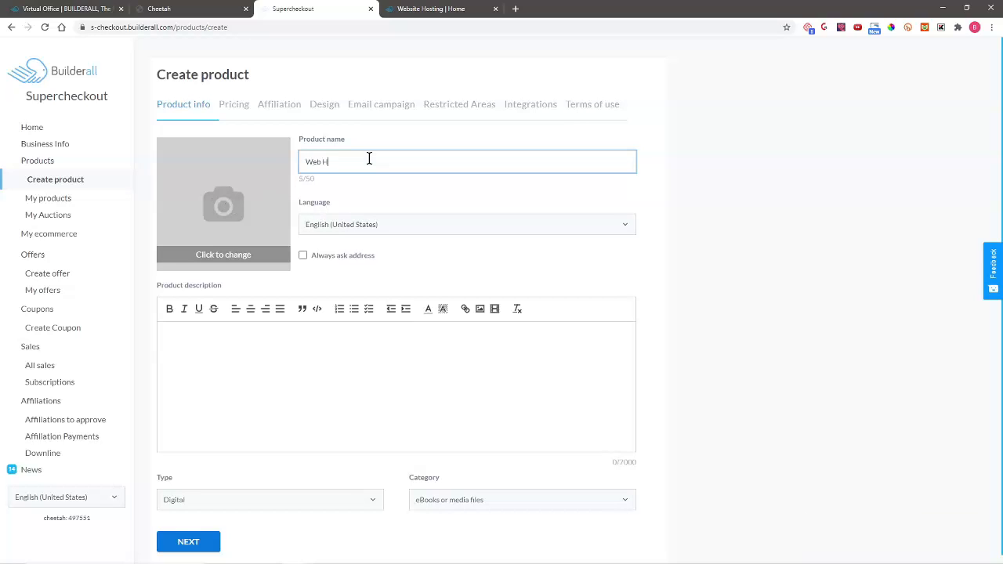
{"action": "key", "text": "BackSpace"}
{"action": "key", "text": "BackSpace"}
{"action": "key", "text": "BackSpace"}
{"action": "type", "text": "site Hosting"}
- Copy the three hosting paragraphs from the published page into the product description
{"action": "left_click", "coordinate": [249, 335]}
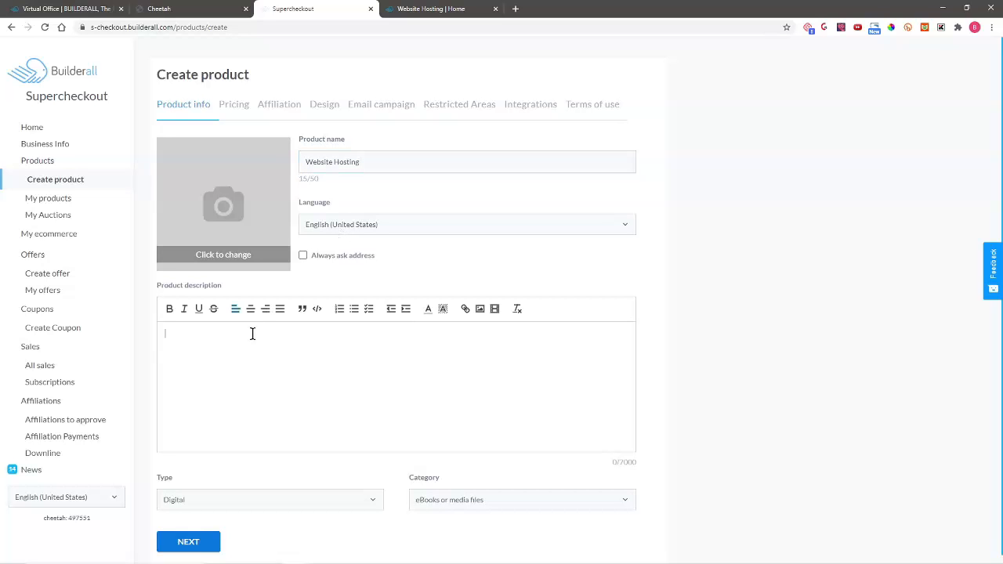
{"action": "left_click", "coordinate": [441, 8]}
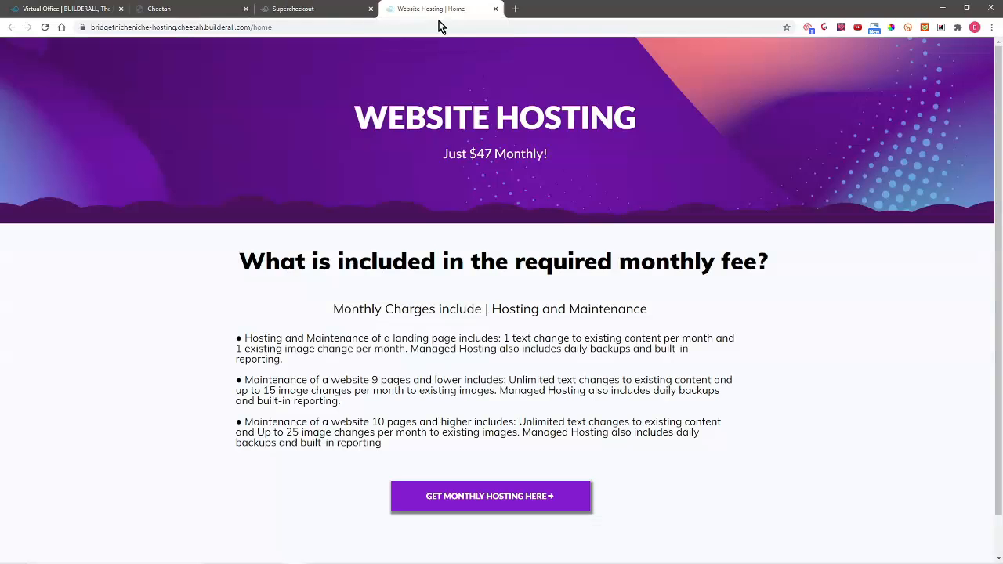
{"action": "left_click_drag", "start_coordinate": [243, 339], "coordinate": [548, 446]}
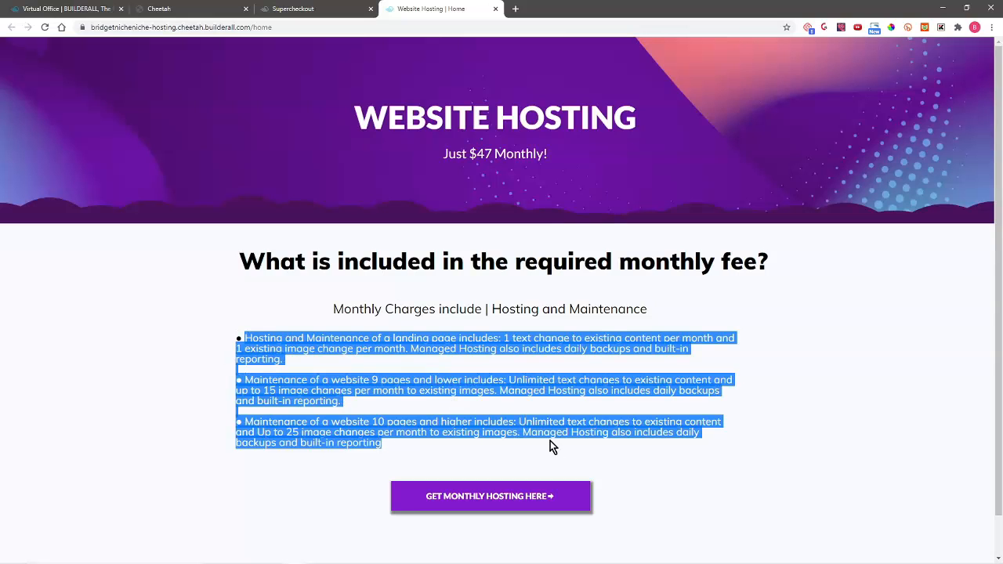
{"action": "right_click", "coordinate": [484, 345]}
{"action": "left_click", "coordinate": [501, 352]}
{"action": "left_click", "coordinate": [293, 8]}
{"action": "key", "text": "ctrl+v"}
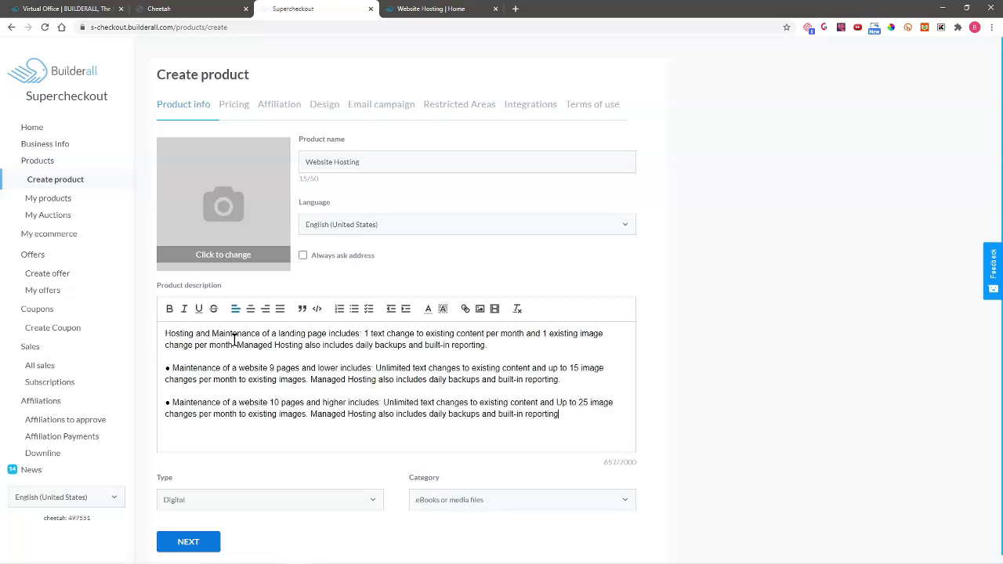
- Upload the megaphone marketing image as the product image and crop it to fit
{"action": "left_click", "coordinate": [221, 206]}
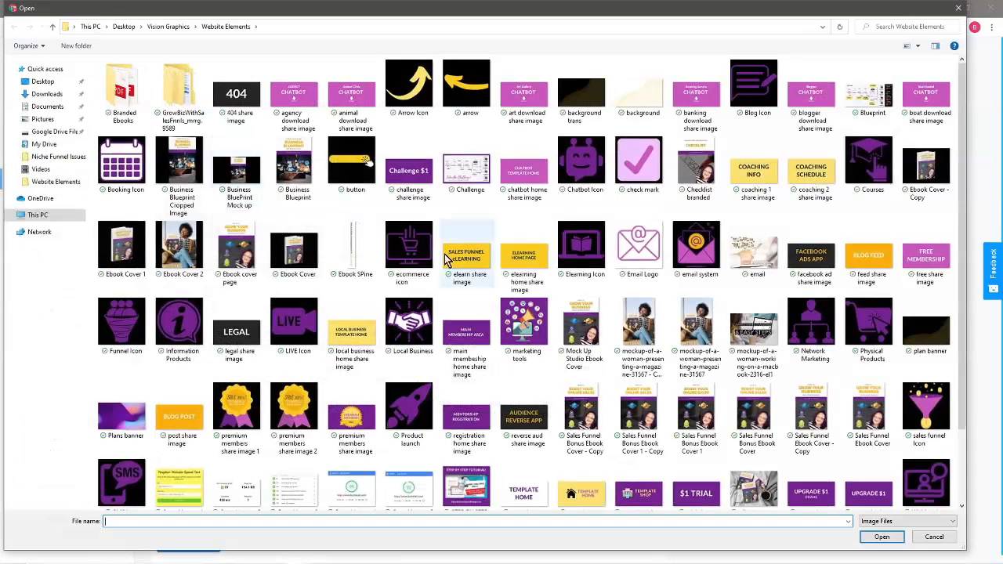
{"action": "scroll", "coordinate": [635, 361], "scroll_direction": "down", "scroll_amount": 1}
{"action": "left_click", "coordinate": [523, 232]}
{"action": "left_click", "coordinate": [873, 537]}
{"action": "left_click_drag", "start_coordinate": [465, 278], "coordinate": [454, 262]}
{"action": "left_click_drag", "start_coordinate": [583, 366], "coordinate": [608, 400]}
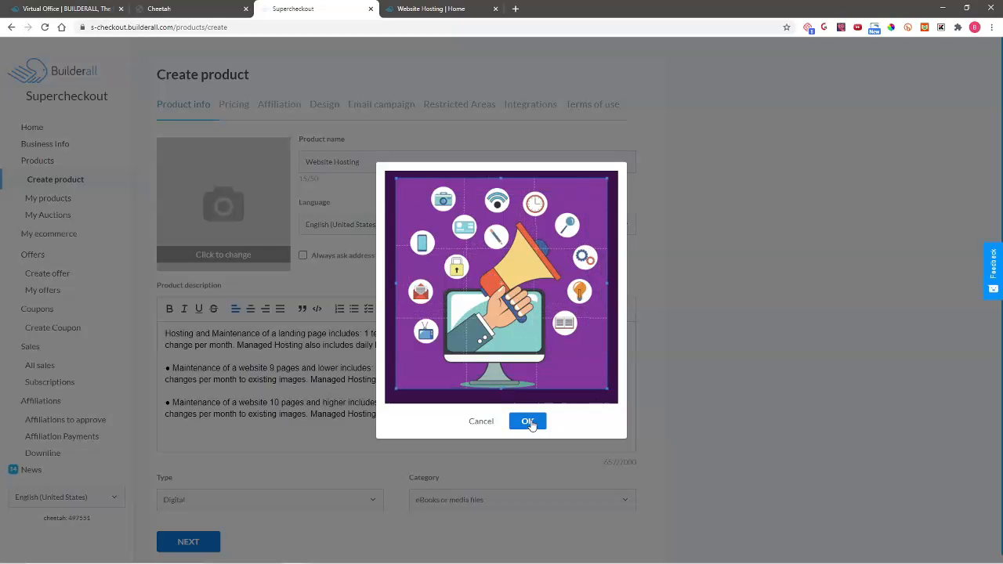
{"action": "left_click", "coordinate": [524, 422]}
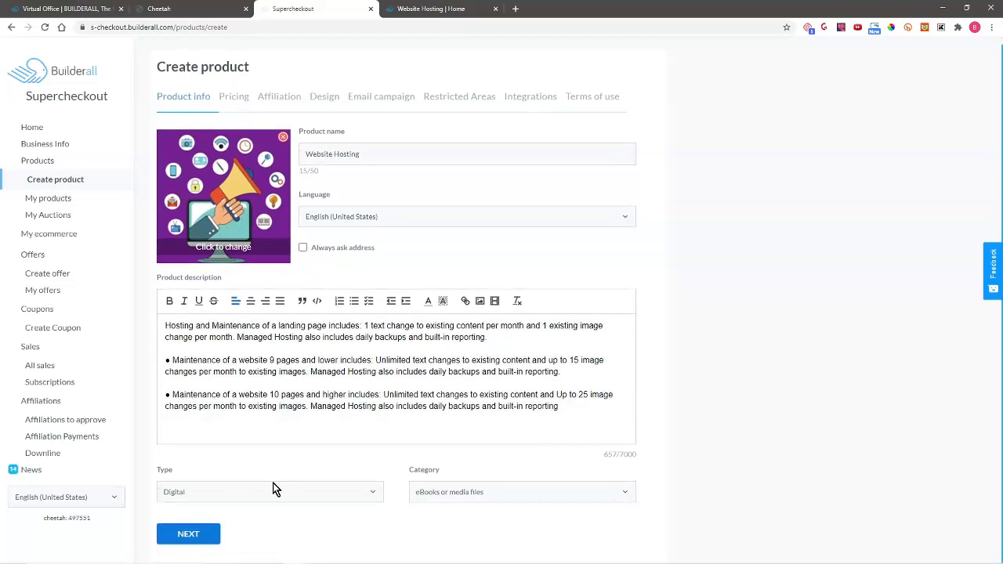
- Keep Digital as the product type and set the category to Services
{"action": "left_click", "coordinate": [273, 487]}
{"action": "left_click", "coordinate": [484, 482]}
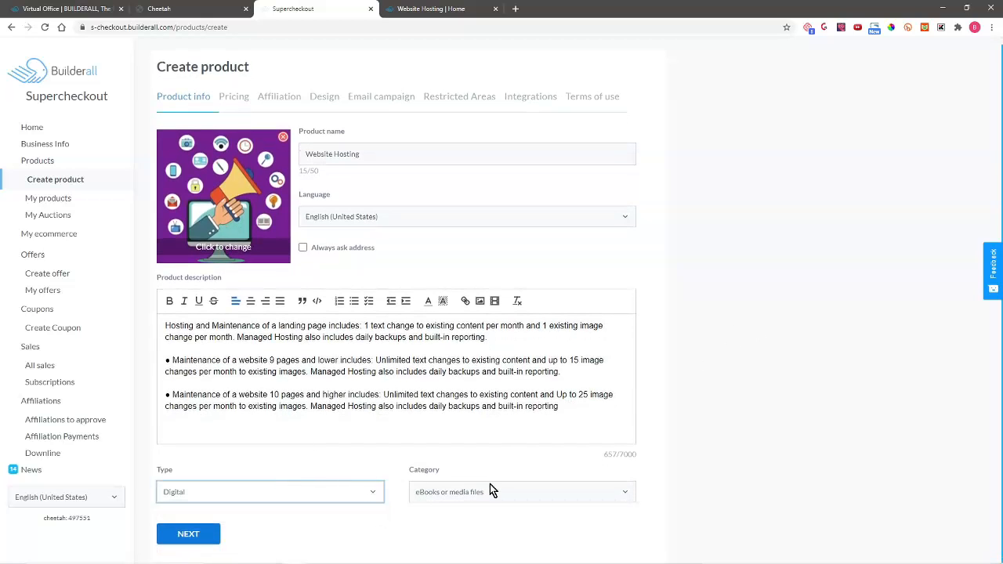
{"action": "left_click", "coordinate": [492, 486]}
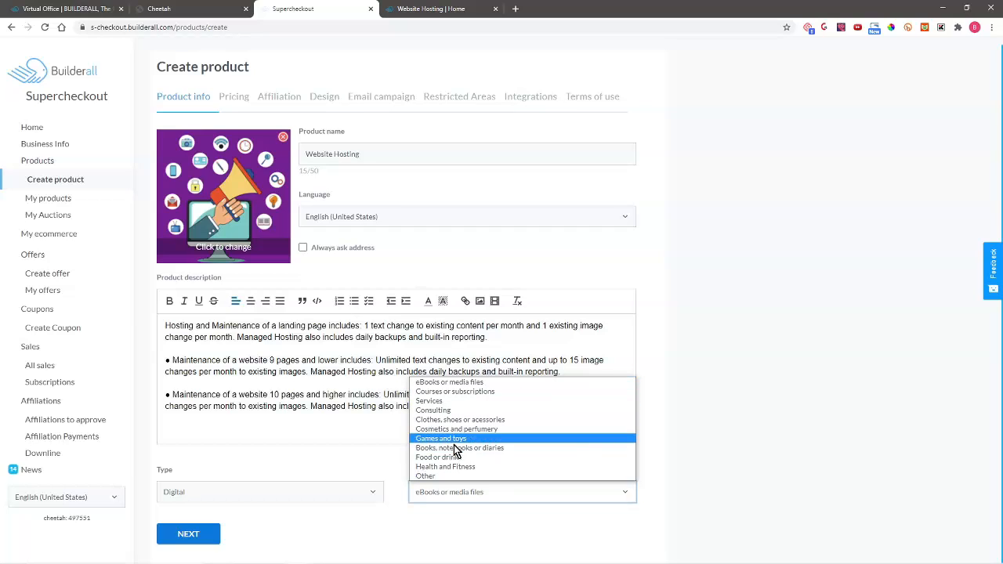
{"action": "left_click", "coordinate": [439, 401]}
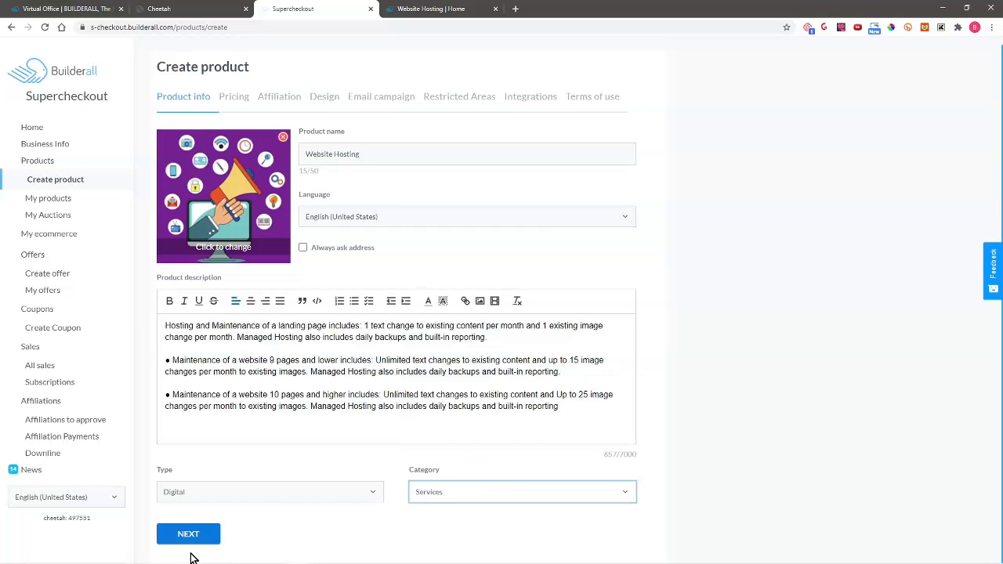
- On the Pricing step, select Stripe as the payment gateway
{"action": "left_click", "coordinate": [188, 533]}
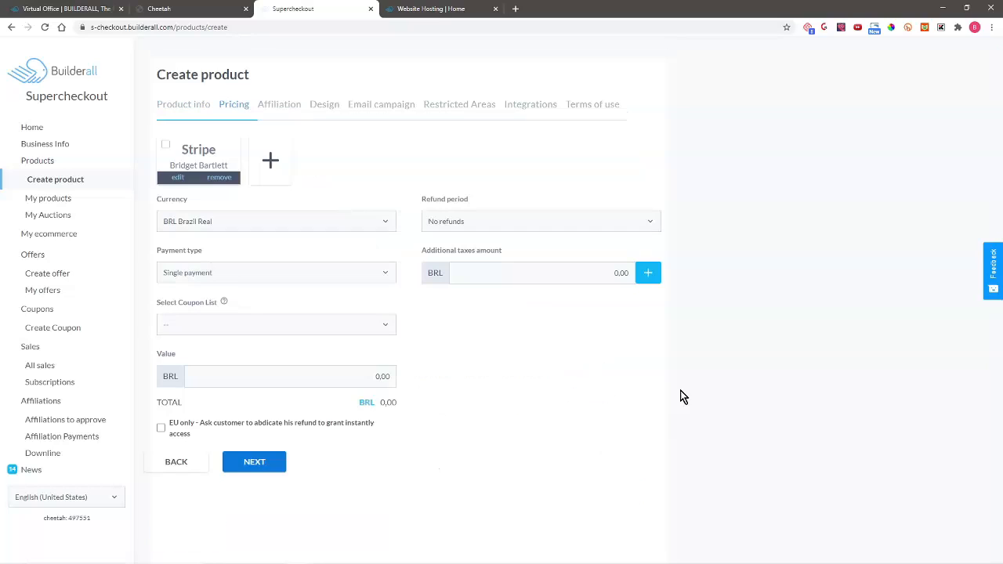
{"action": "left_click", "coordinate": [267, 162]}
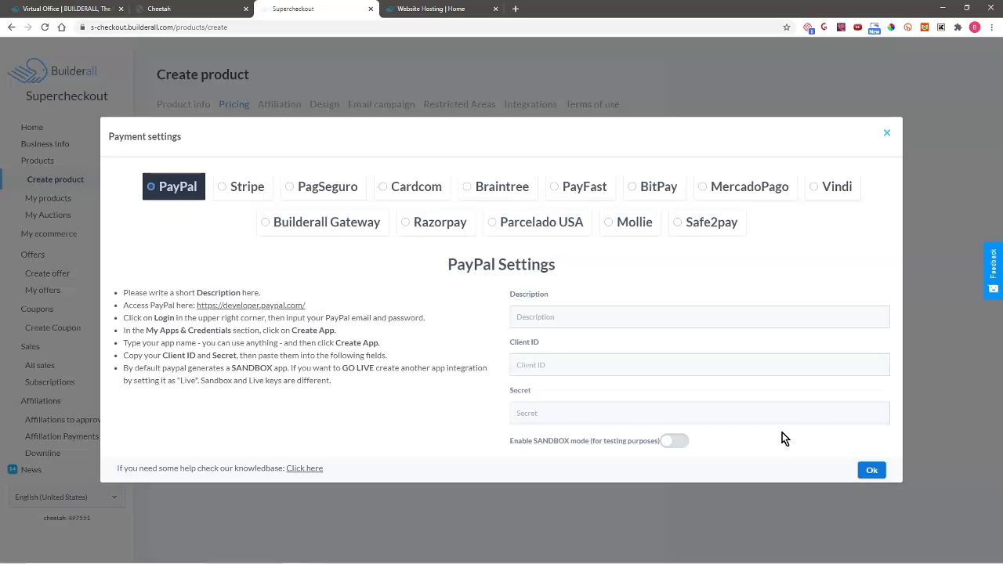
{"action": "left_click", "coordinate": [887, 133]}
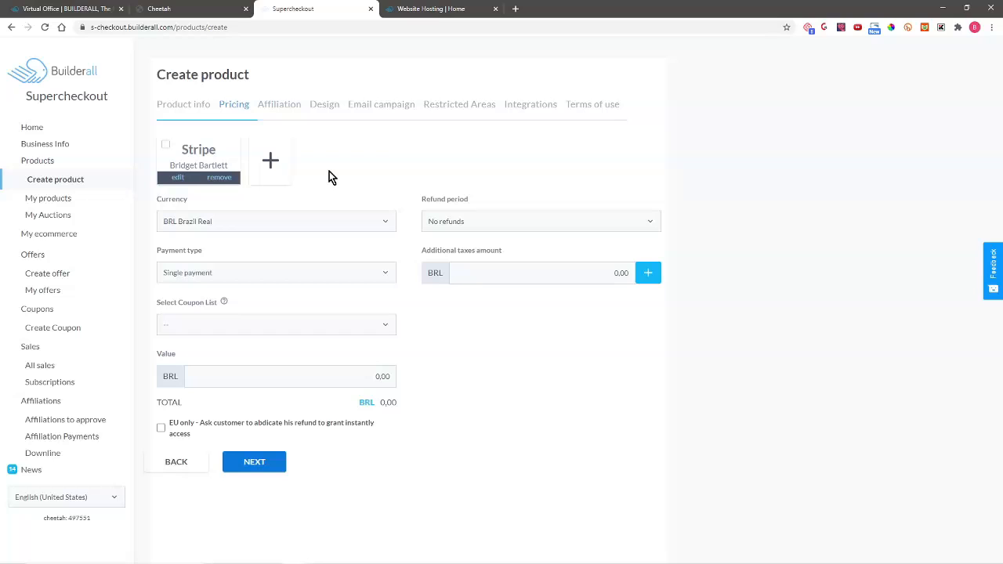
{"action": "left_click", "coordinate": [166, 147]}
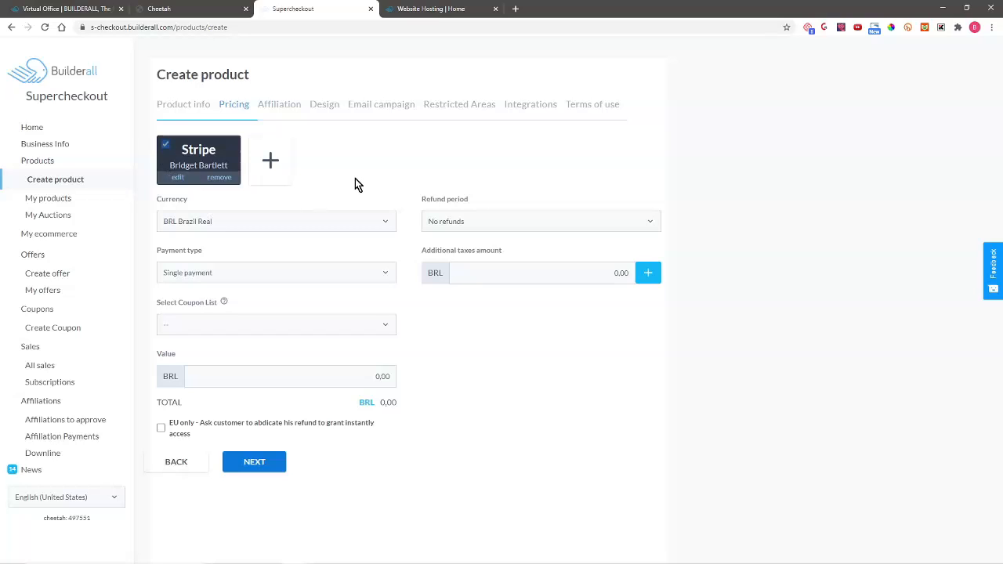
- Set currency to USD, refund period to 14 days, and payment type to Recurring payment
{"action": "left_click", "coordinate": [357, 221]}
{"action": "left_click", "coordinate": [321, 235]}
{"action": "left_click", "coordinate": [510, 224]}
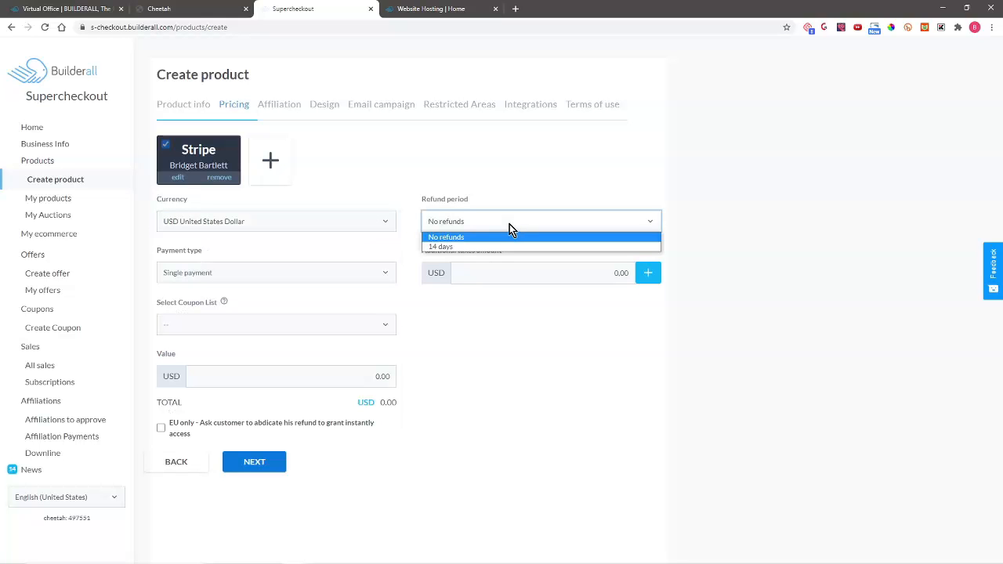
{"action": "left_click", "coordinate": [487, 247]}
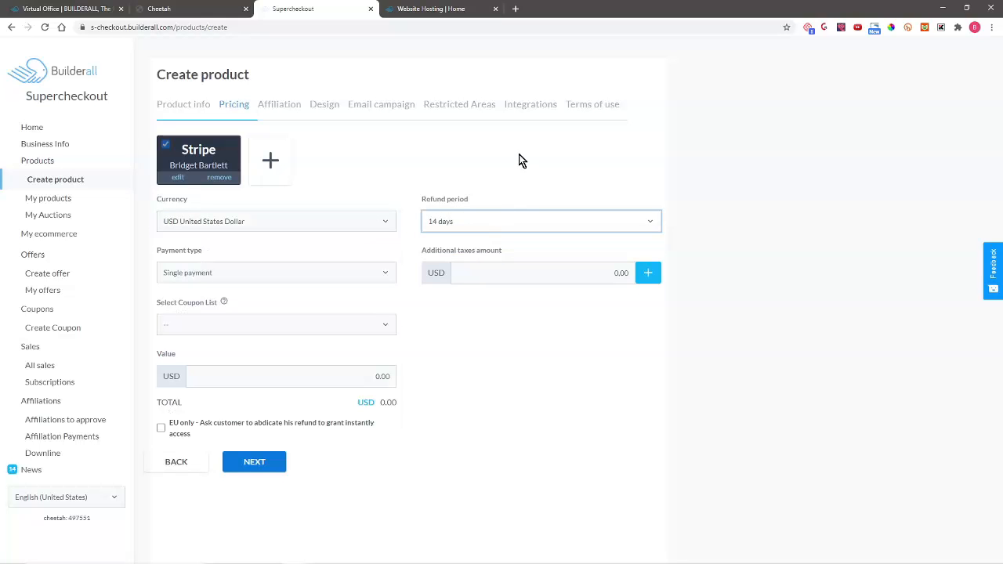
{"action": "left_click", "coordinate": [305, 273]}
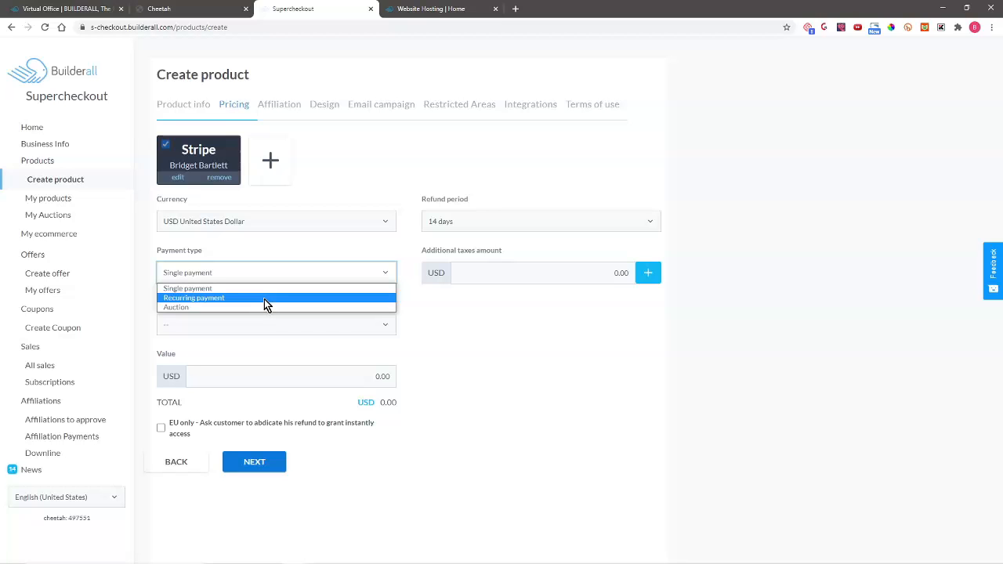
{"action": "left_click", "coordinate": [264, 298]}
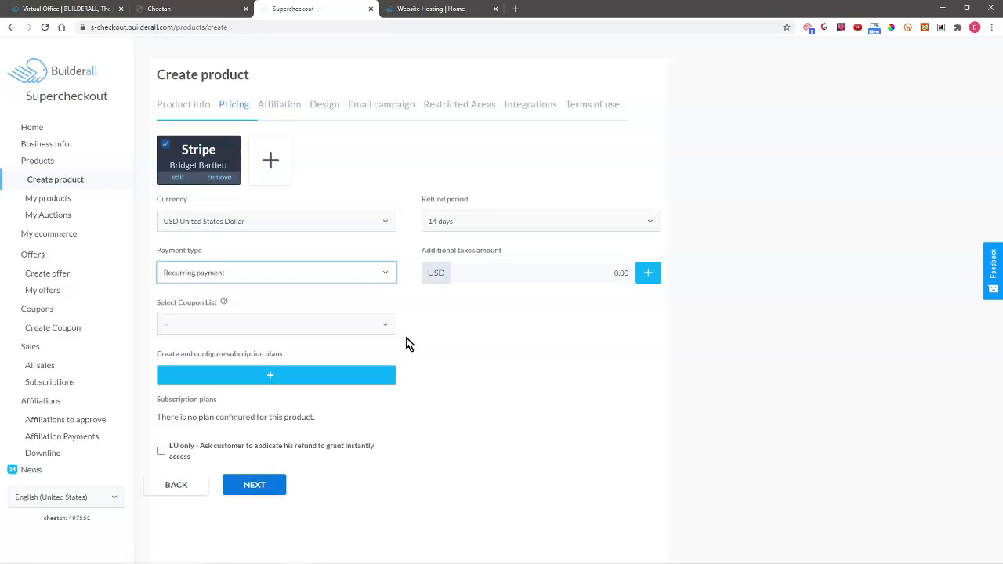
- Add a subscription plan titled 'Monthly Hosting' priced at 47 with the hosting description
{"action": "left_click", "coordinate": [271, 379]}
{"action": "left_click", "coordinate": [384, 146]}
{"action": "type", "text": "Mont"}
{"action": "type", "text": "hyl"}
{"action": "key", "text": "BackSpace"}
{"action": "key", "text": "BackSpace"}
{"action": "type", "text": "ly Hosting"}
{"action": "left_click", "coordinate": [771, 153]}
{"action": "double_click", "coordinate": [771, 152]}
{"action": "type", "text": "47"}
{"action": "left_click", "coordinate": [234, 236]}
{"action": "type", "text": "Hosting and Maintenance of a landing page includes: 1 text change to existing content per month and 1 existing image change per month. Managed Hosting also includes daily backups and built-in reporting.  • Maintenance of a website 9 pages and lower includes: Unlimited text changes to existing content and up to 15 image changes per month to existing images. Managed Hosting also includes daily backups and built-in reporting  • Maintenance of a website 10 pages and higher includes: Unlimited text changes to existing content and Up to 25 image changes per month to existing images. Managed Hosting also includes daily backups and built-in reporting"}
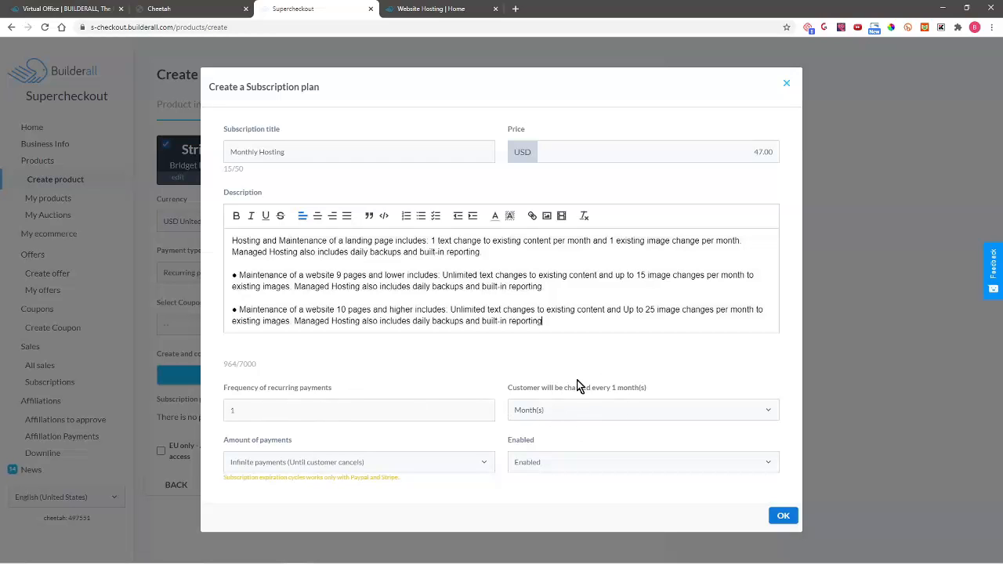
- Bill the plan every 1 month for 12 payments, keep it enabled, and save it
{"action": "left_click", "coordinate": [462, 411]}
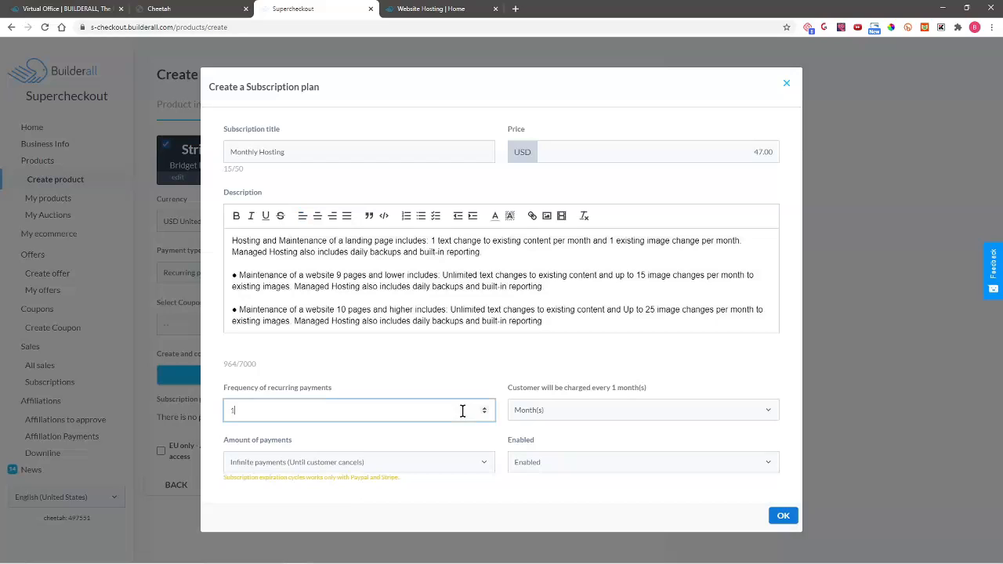
{"action": "left_click", "coordinate": [487, 413]}
{"action": "left_click", "coordinate": [486, 413]}
{"action": "left_click", "coordinate": [486, 413]}
{"action": "left_click", "coordinate": [487, 407]}
{"action": "left_click", "coordinate": [600, 409]}
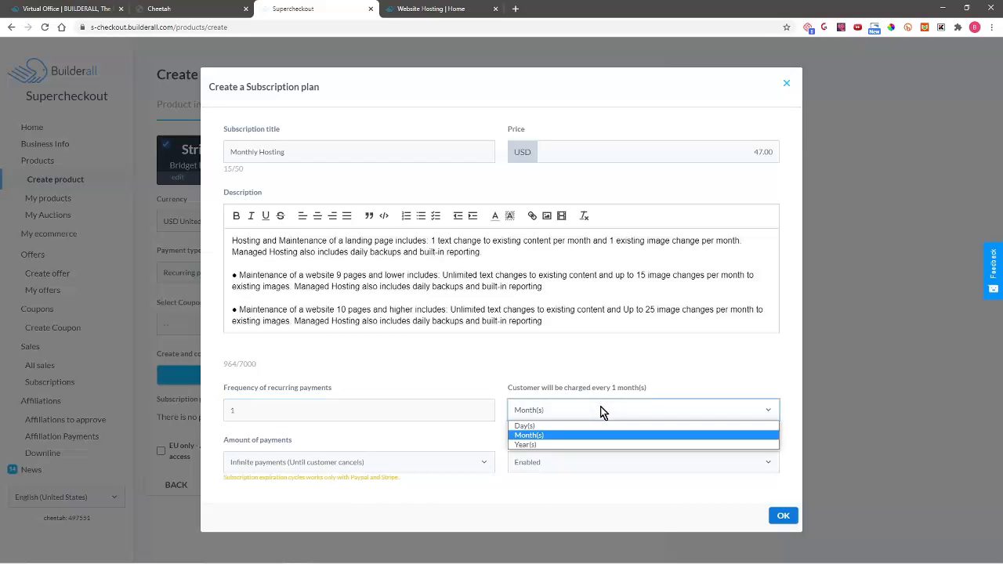
{"action": "left_click", "coordinate": [543, 436]}
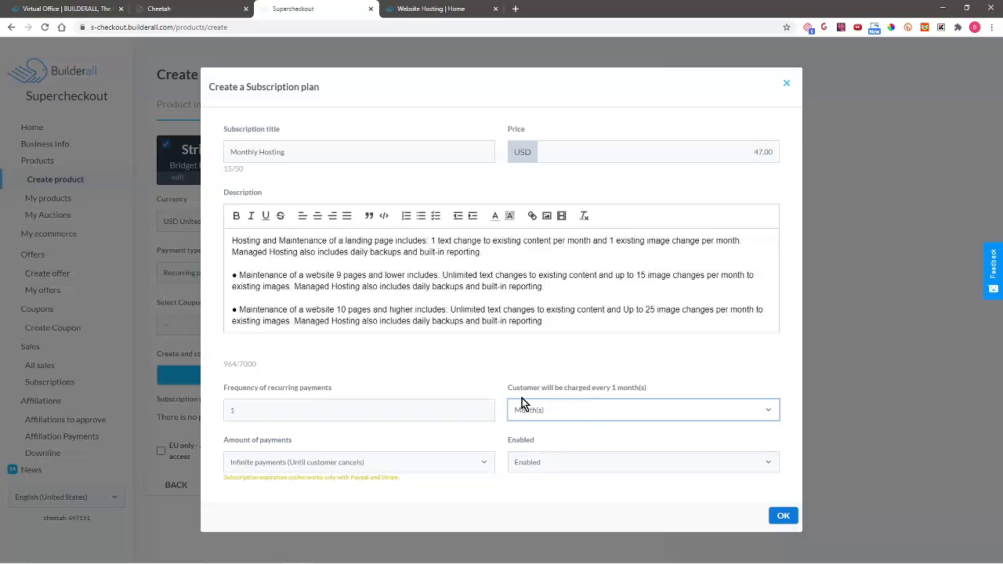
{"action": "left_click", "coordinate": [482, 463]}
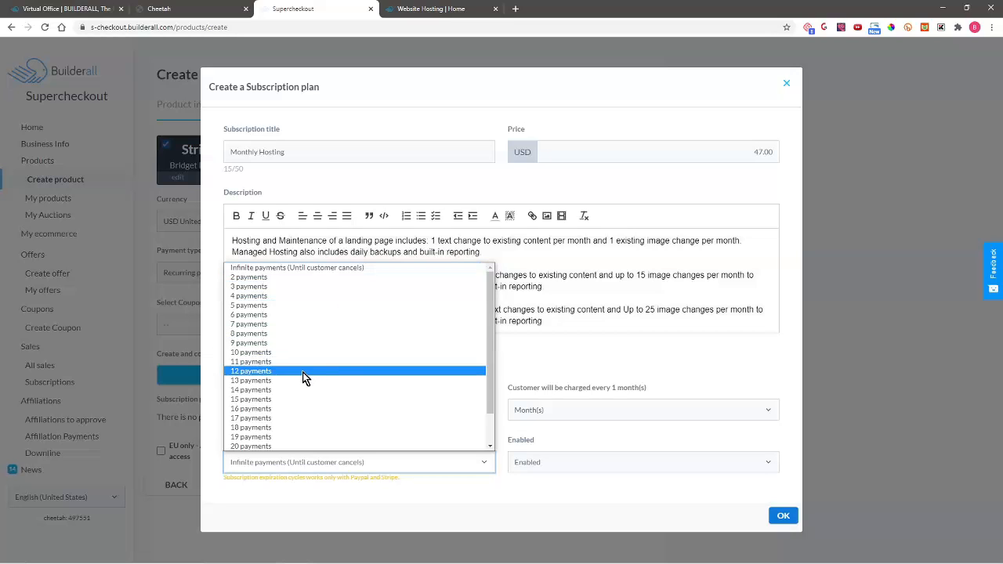
{"action": "left_click", "coordinate": [358, 376]}
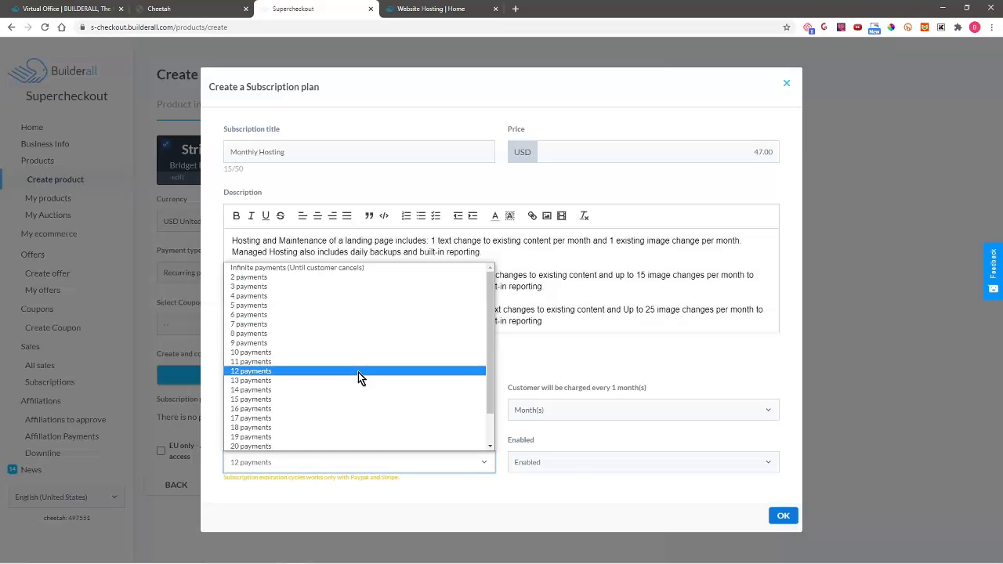
{"action": "left_click", "coordinate": [358, 372]}
{"action": "left_click", "coordinate": [551, 462]}
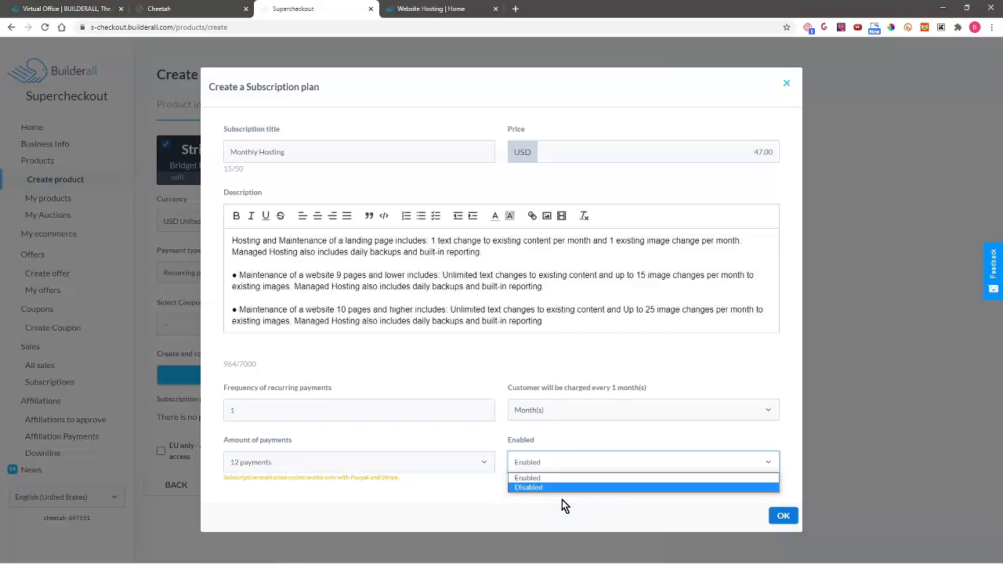
{"action": "left_click", "coordinate": [541, 478]}
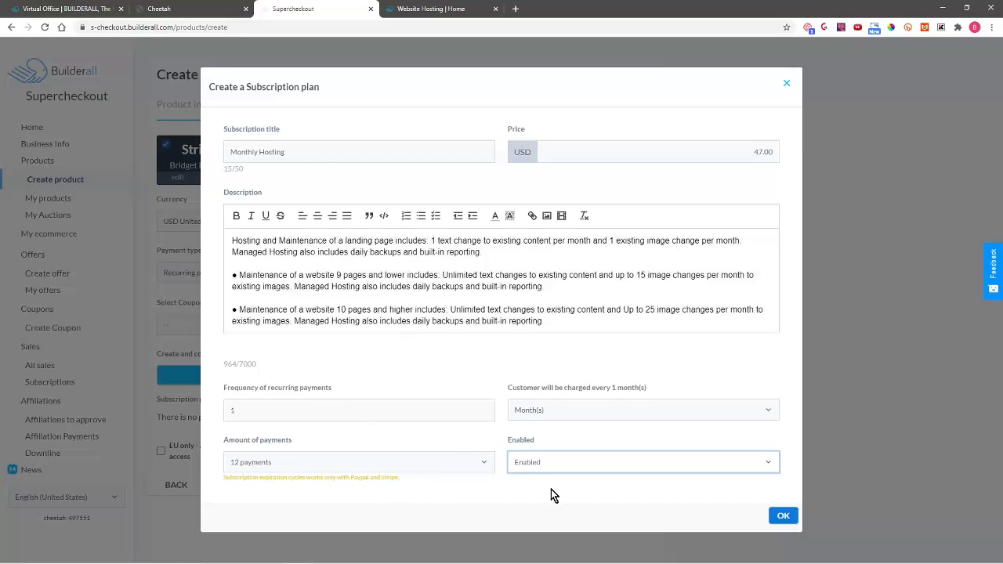
{"action": "left_click", "coordinate": [783, 517]}
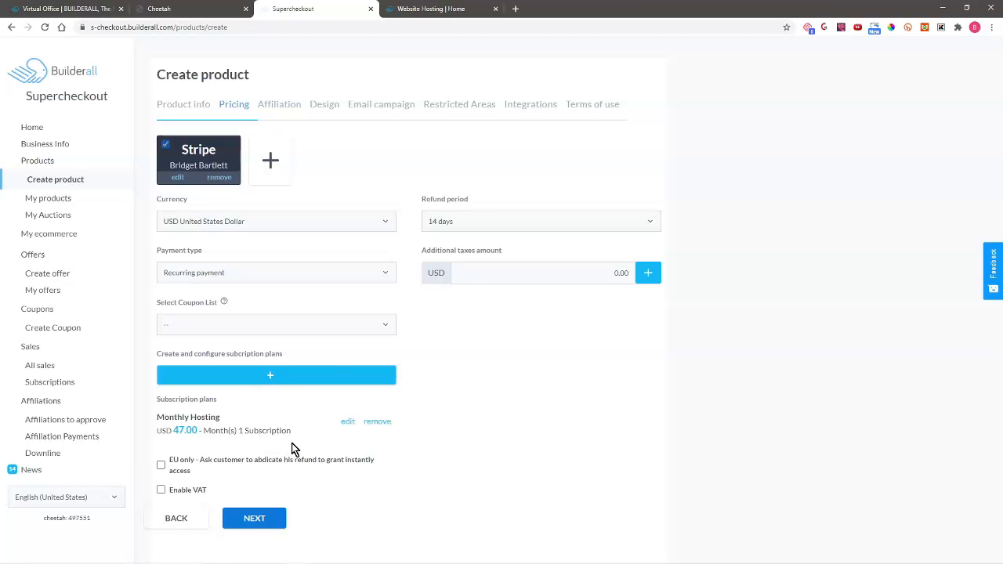
- Pass Affiliation, choose the 3 Steps Checkout design, and switch to the Virtual Office tab
{"action": "left_click", "coordinate": [264, 518]}
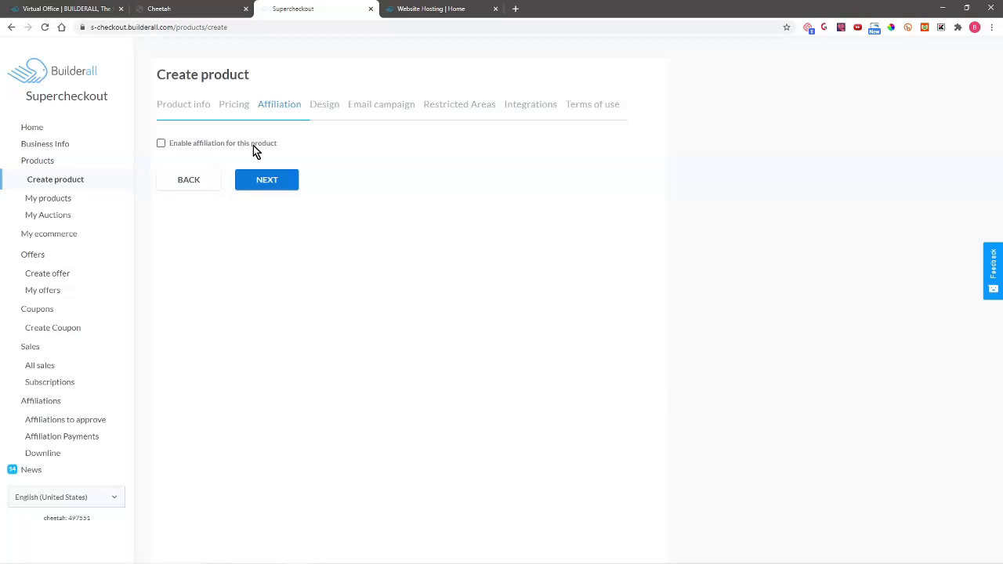
{"action": "left_click", "coordinate": [279, 180]}
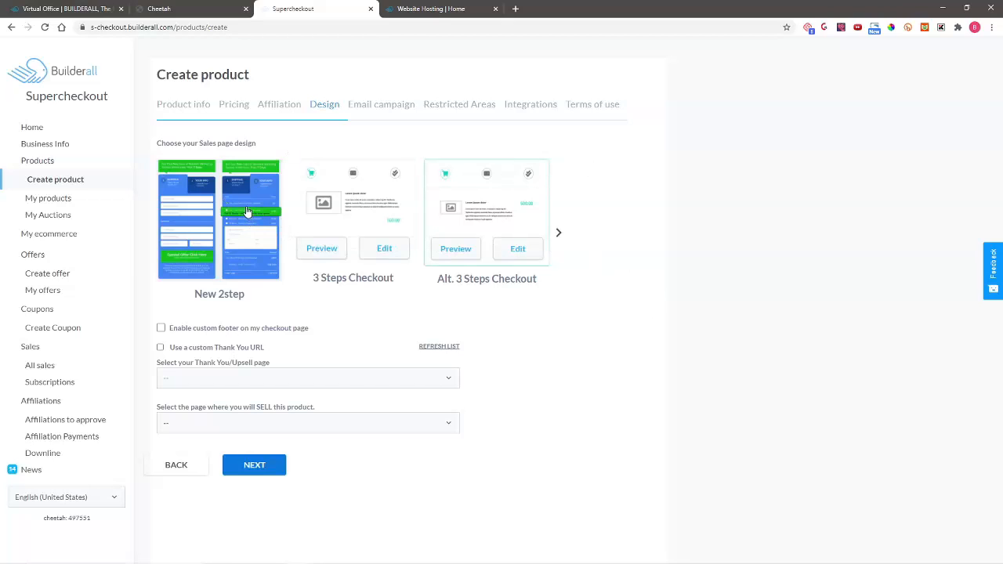
{"action": "left_click", "coordinate": [377, 209]}
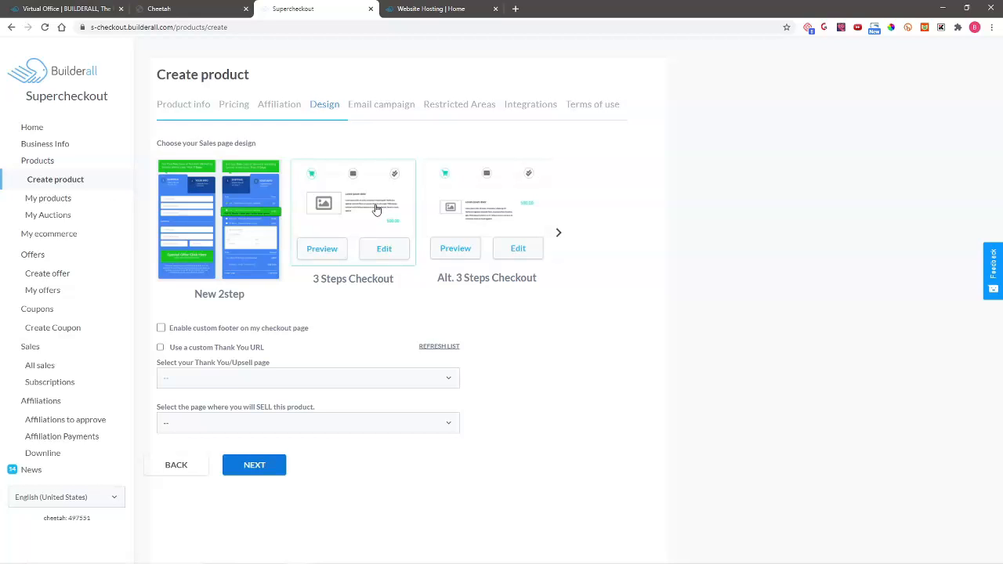
{"action": "left_click", "coordinate": [21, 7]}
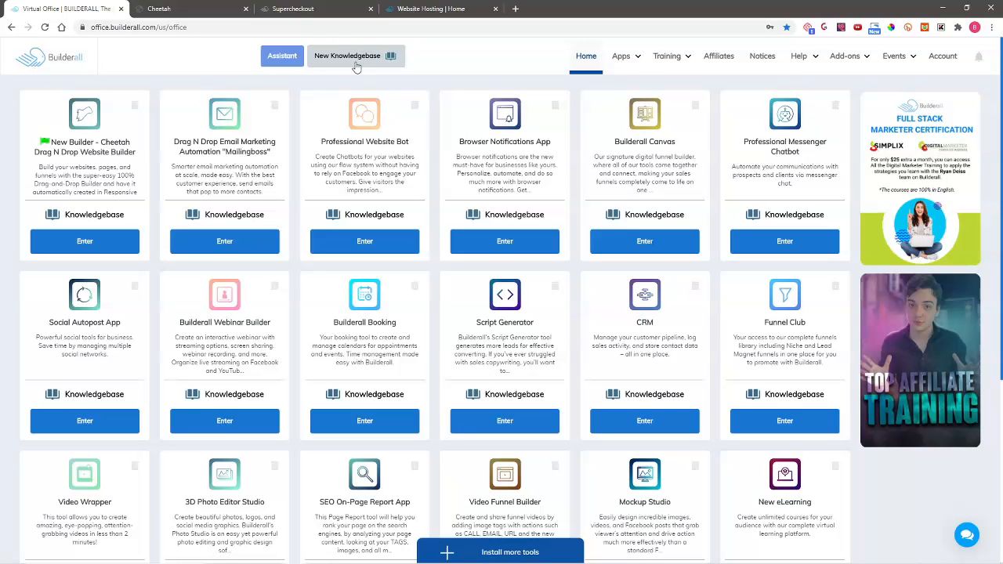
- Leave the custom thank-you URL off and set both Thank You/Upsell and sell pages to Home
{"action": "left_click", "coordinate": [333, 9]}
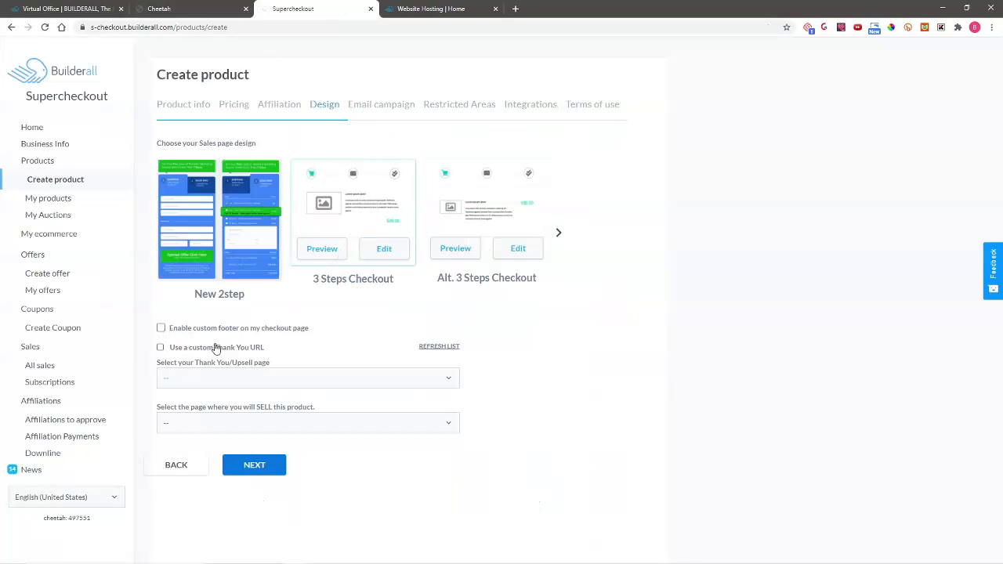
{"action": "left_click", "coordinate": [162, 350]}
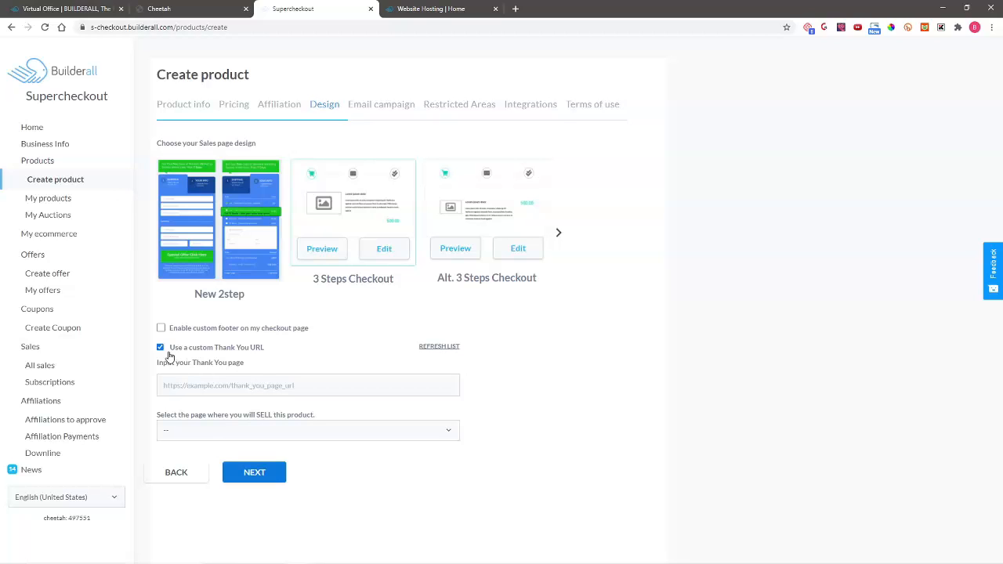
{"action": "left_click", "coordinate": [160, 347]}
{"action": "left_click", "coordinate": [237, 379]}
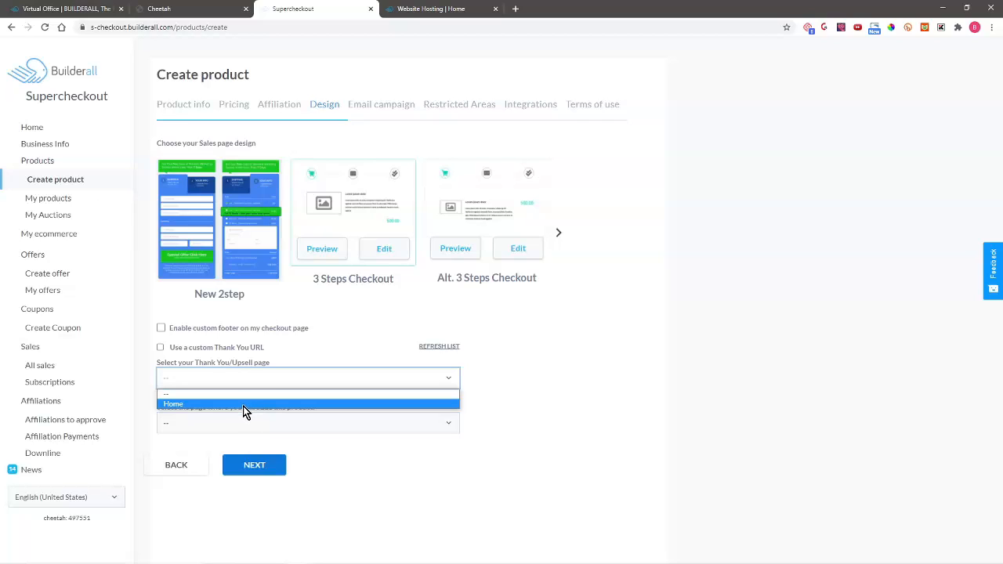
{"action": "left_click", "coordinate": [244, 404]}
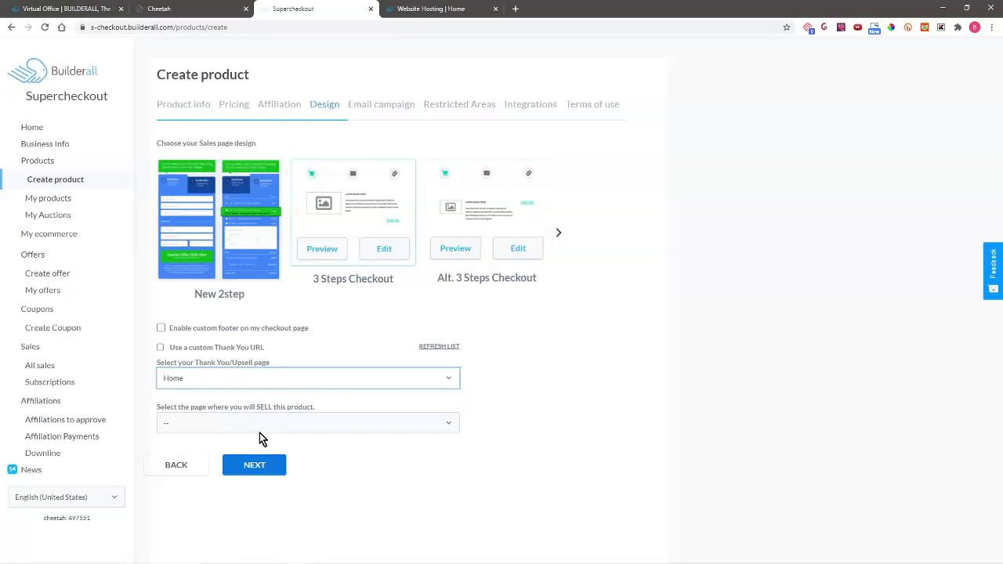
{"action": "left_click", "coordinate": [257, 424]}
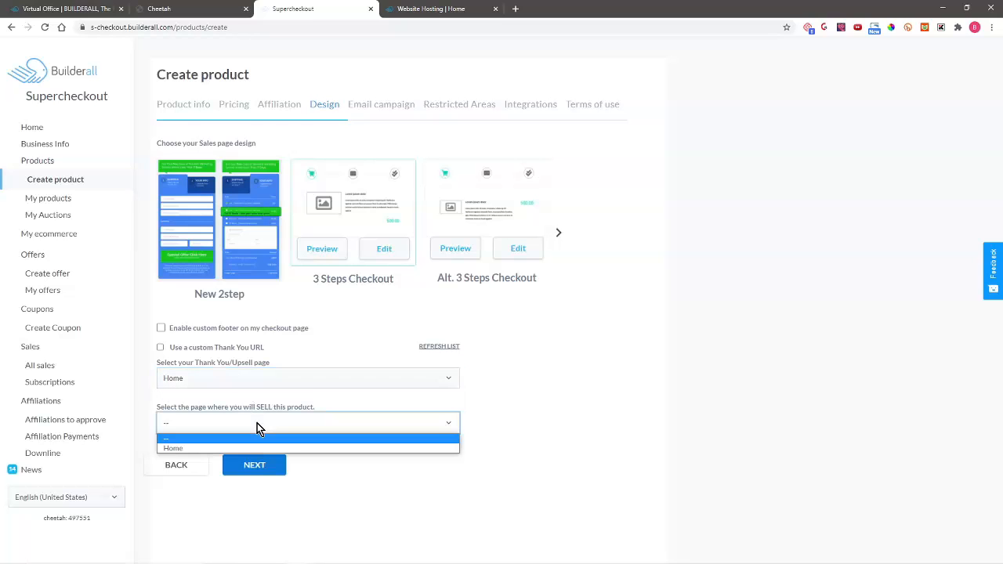
{"action": "left_click", "coordinate": [256, 448]}
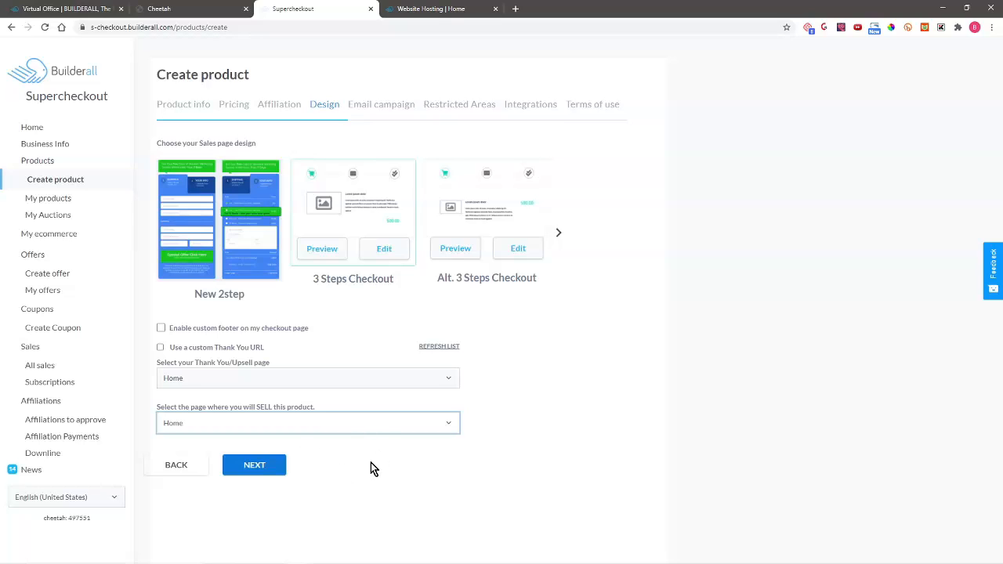
{"action": "left_click", "coordinate": [264, 465]}
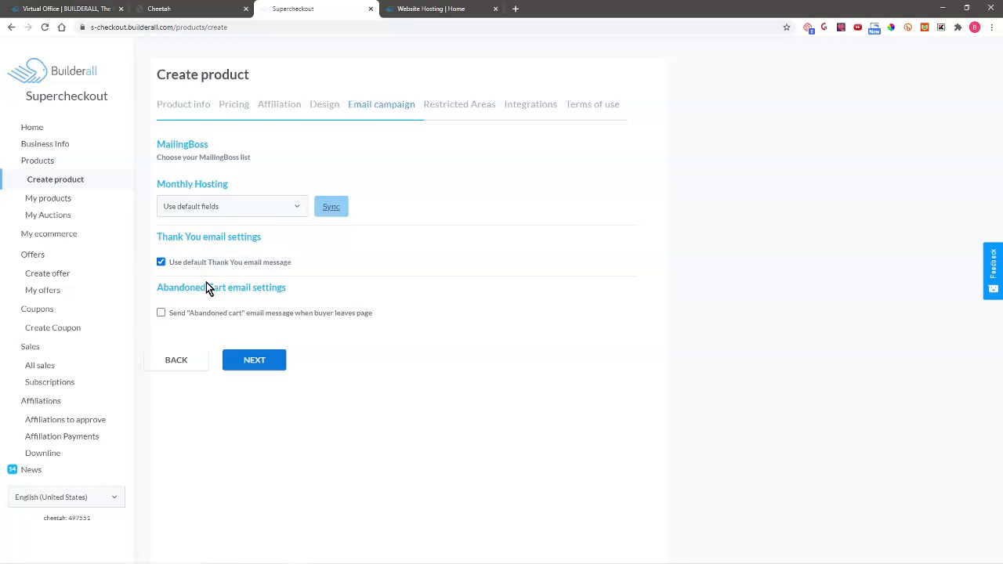
- Keep the default Thank You email checked and tick the abandoned-cart email option
{"action": "left_click", "coordinate": [160, 263]}
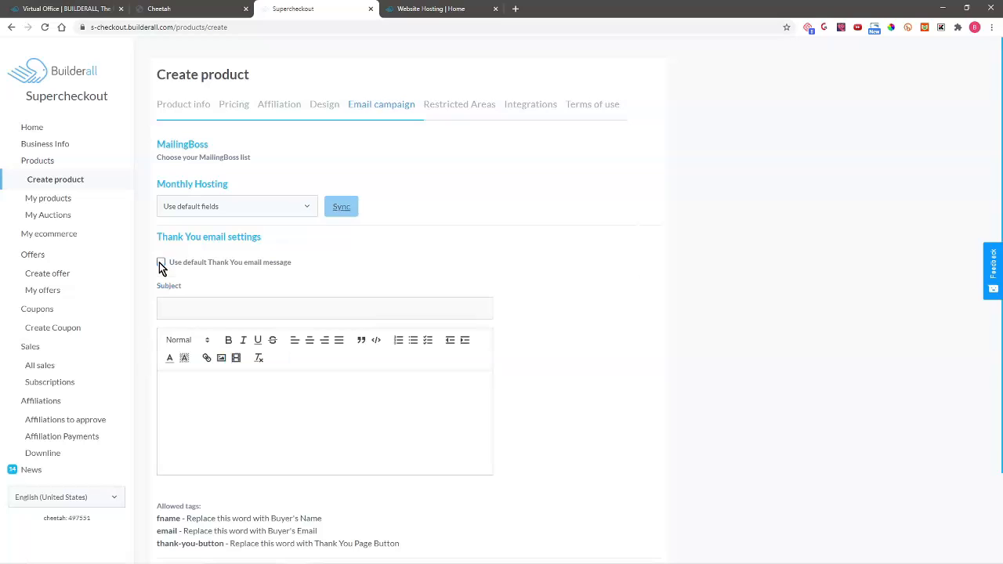
{"action": "left_click", "coordinate": [161, 263]}
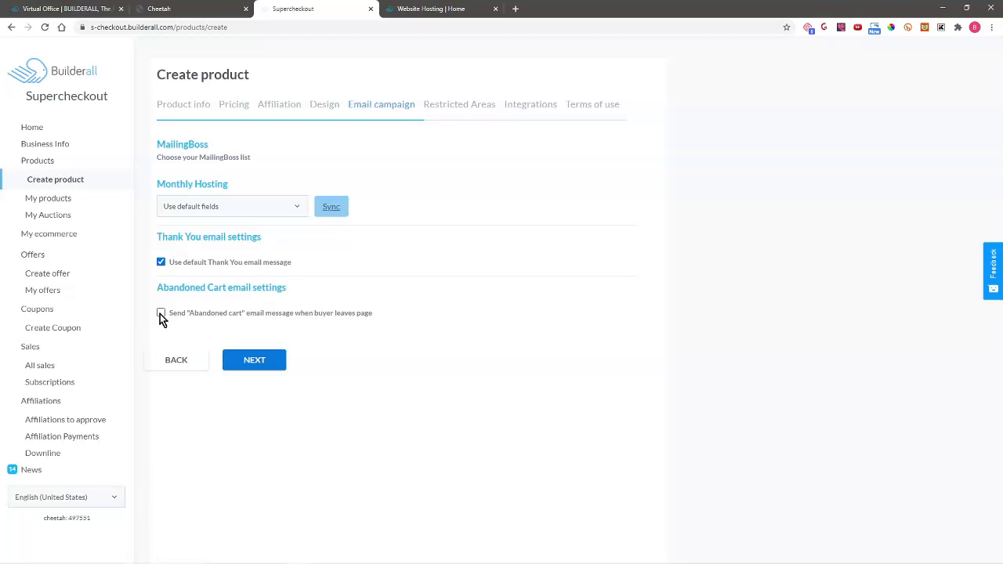
{"action": "left_click", "coordinate": [161, 313]}
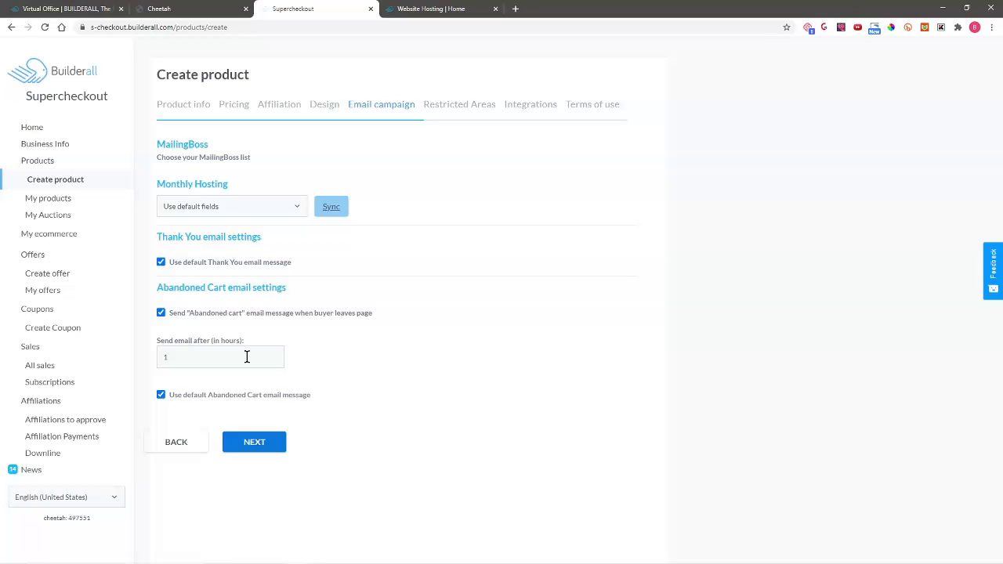
- Skip Restricted Areas and Integrations, accept the Terms and Conditions, and create the product
{"action": "left_click", "coordinate": [257, 443]}
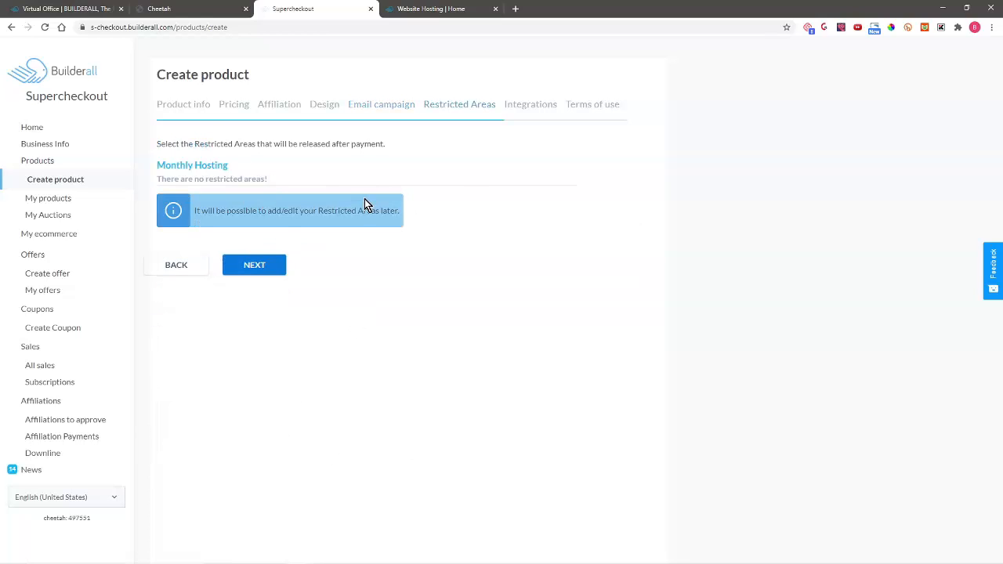
{"action": "left_click", "coordinate": [258, 265]}
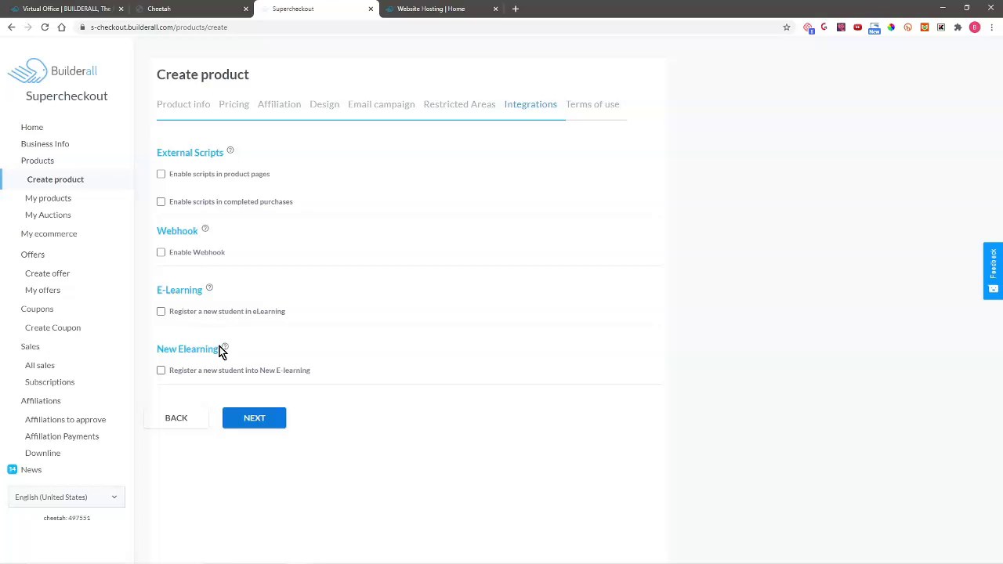
{"action": "left_click", "coordinate": [268, 422]}
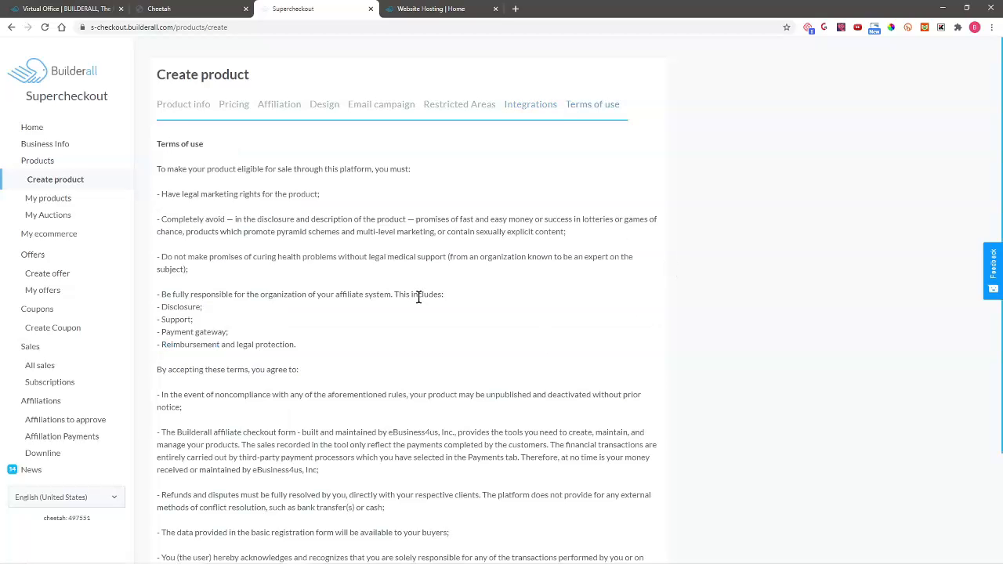
{"action": "scroll", "coordinate": [409, 295], "scroll_direction": "down", "scroll_amount": 2}
{"action": "scroll", "coordinate": [409, 294], "scroll_direction": "down", "scroll_amount": 1}
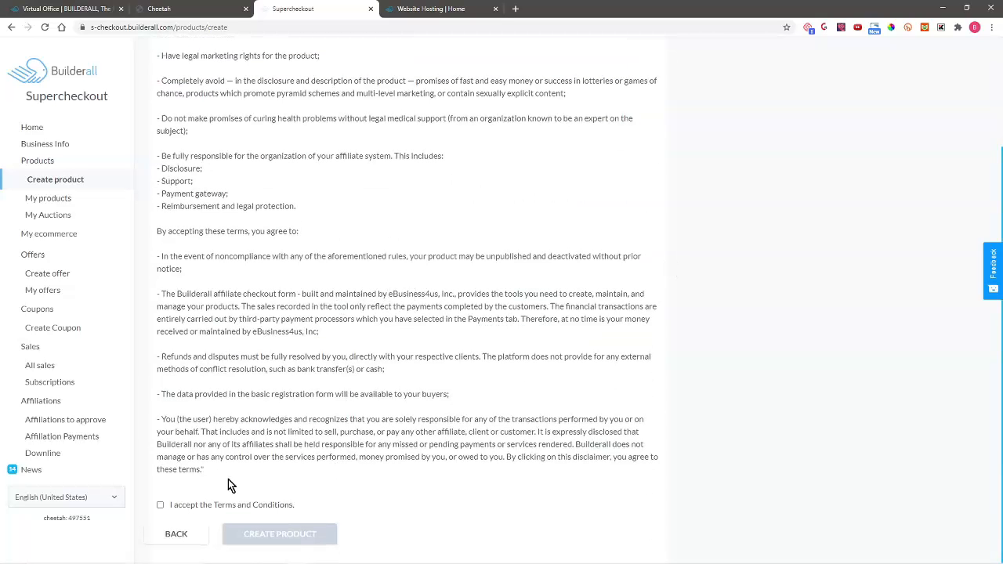
{"action": "left_click", "coordinate": [159, 506]}
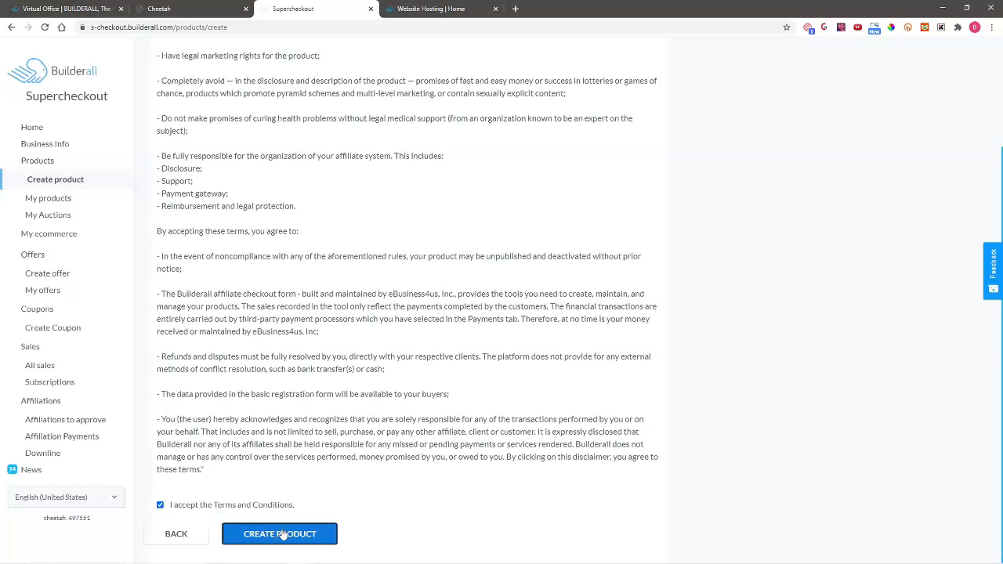
{"action": "left_click", "coordinate": [279, 535]}
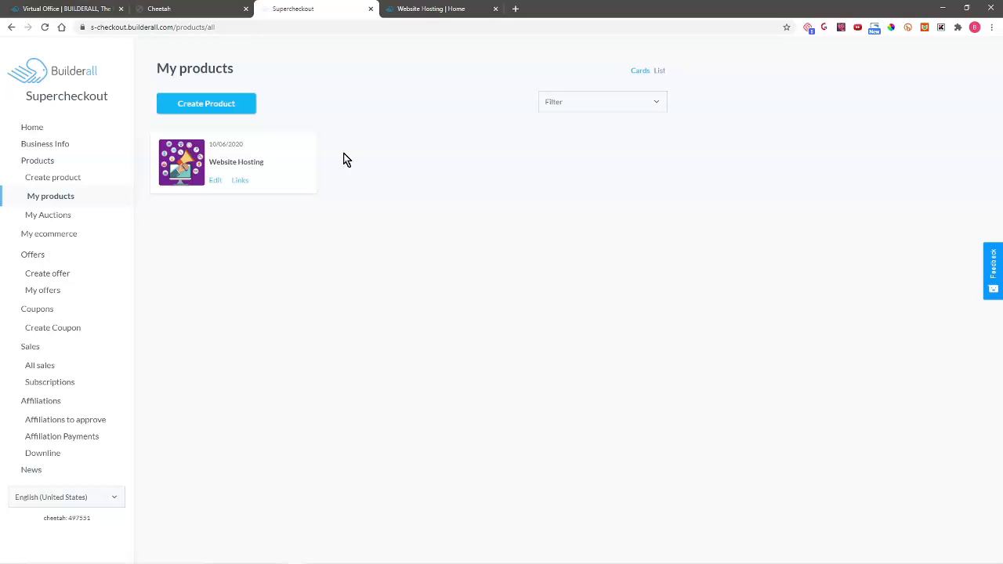
{"action": "left_click", "coordinate": [200, 9]}
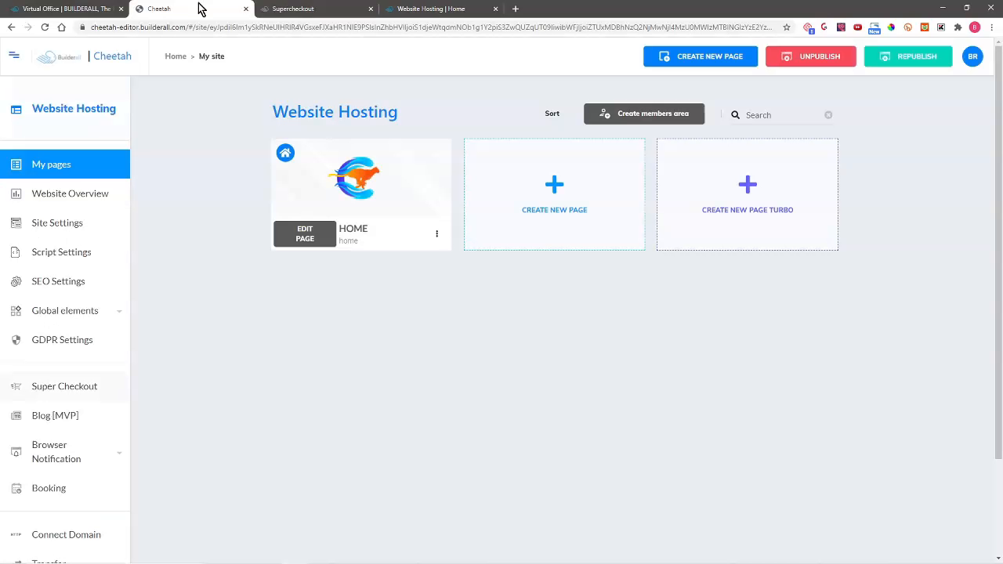
- Link the Home page's GET MONTHLY HOSTING button to the Supercheckout Monthly Hosting plan
{"action": "left_click", "coordinate": [303, 232]}
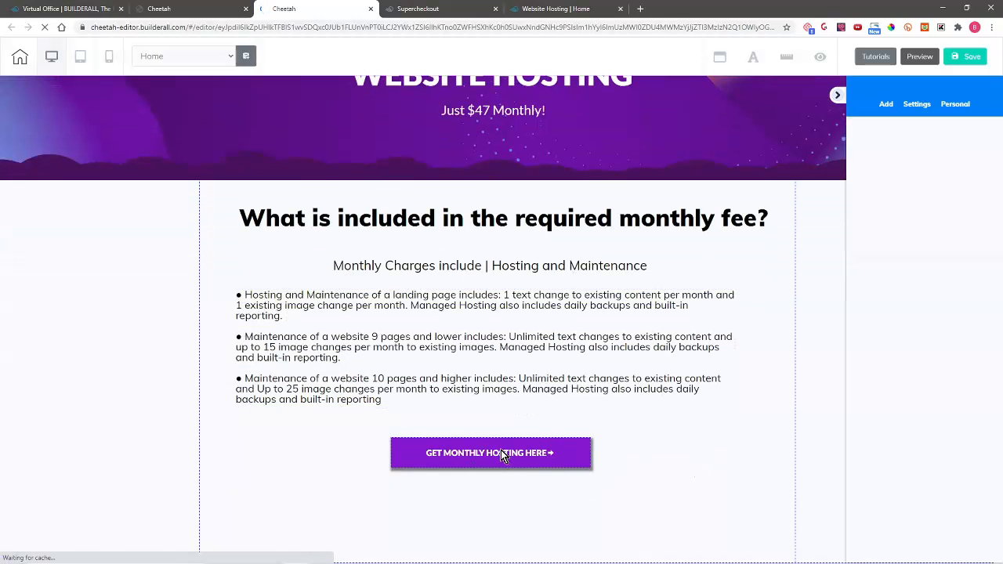
{"action": "left_click", "coordinate": [499, 457]}
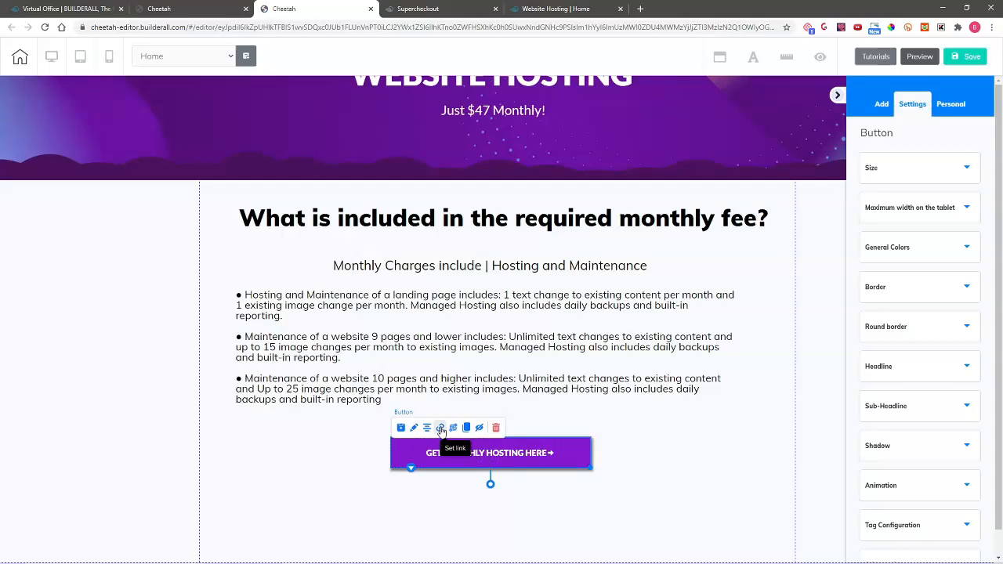
{"action": "left_click", "coordinate": [441, 428]}
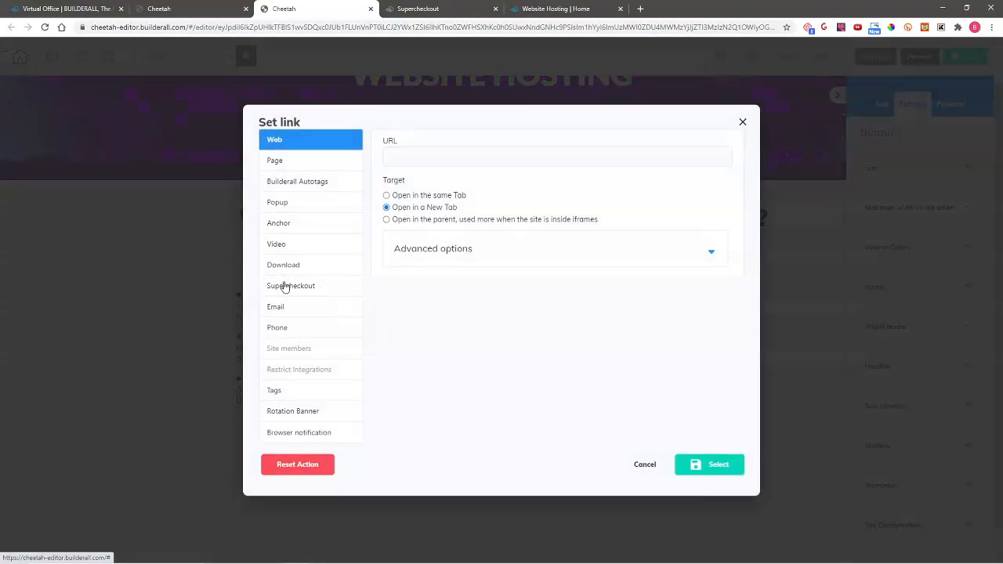
{"action": "left_click", "coordinate": [286, 286]}
{"action": "left_click", "coordinate": [604, 160]}
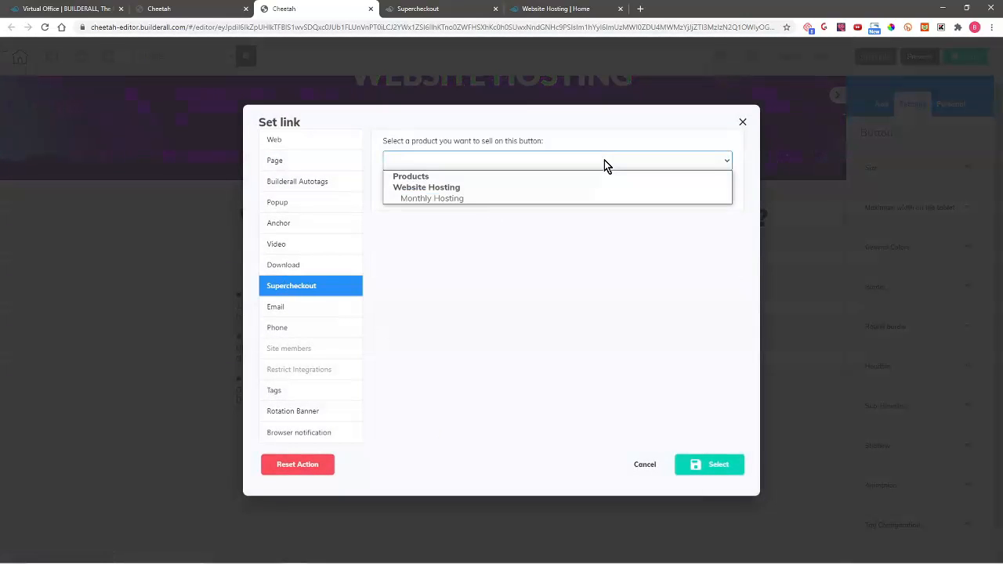
{"action": "left_click", "coordinate": [546, 199]}
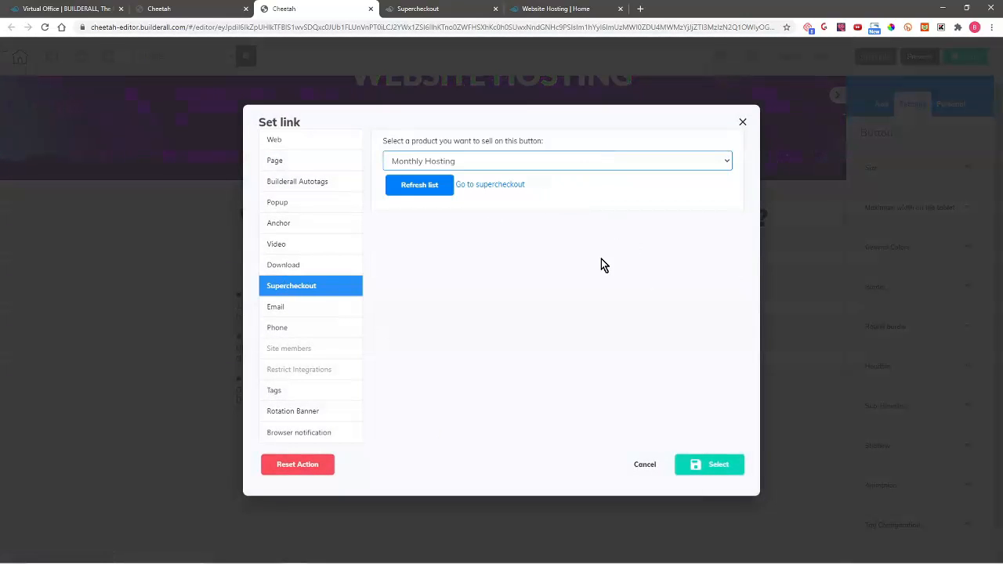
{"action": "left_click", "coordinate": [709, 465]}
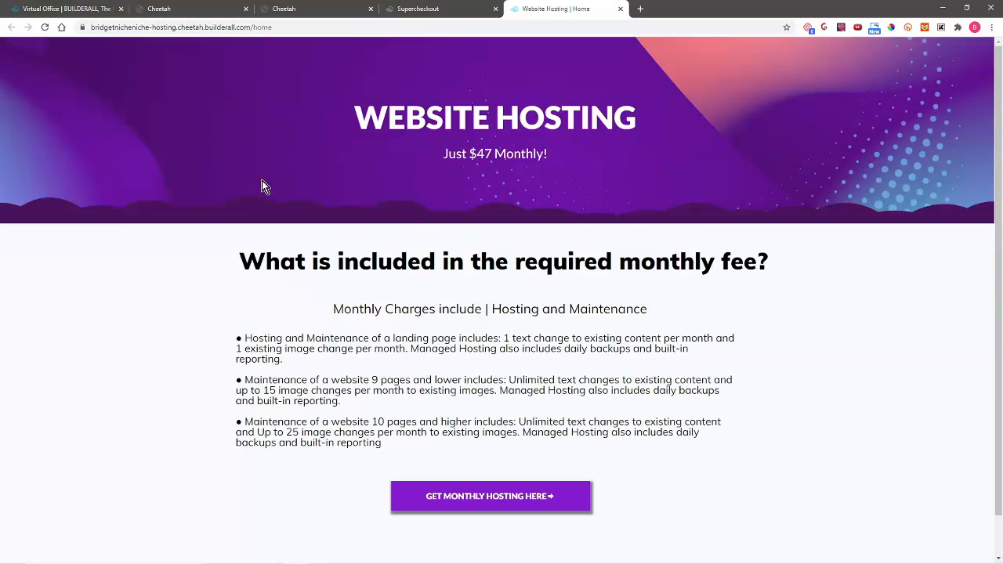
- Switch from the published hosting page to the Virtual Office dashboard tab
{"action": "left_click", "coordinate": [102, 8]}
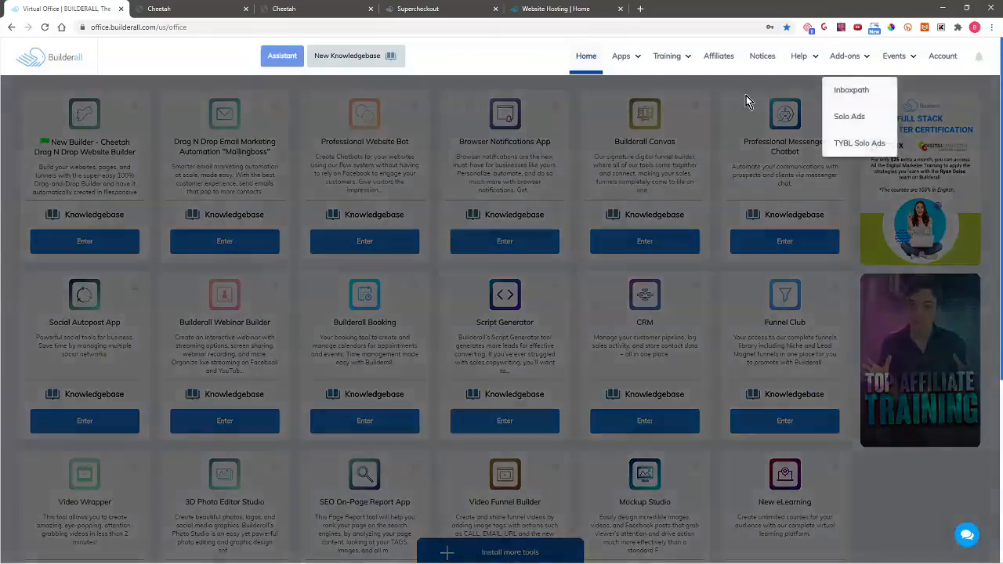
- Copy a new sub-account registration link from Website Agency and start a private browser window
{"action": "mouse_move", "coordinate": [633, 55]}
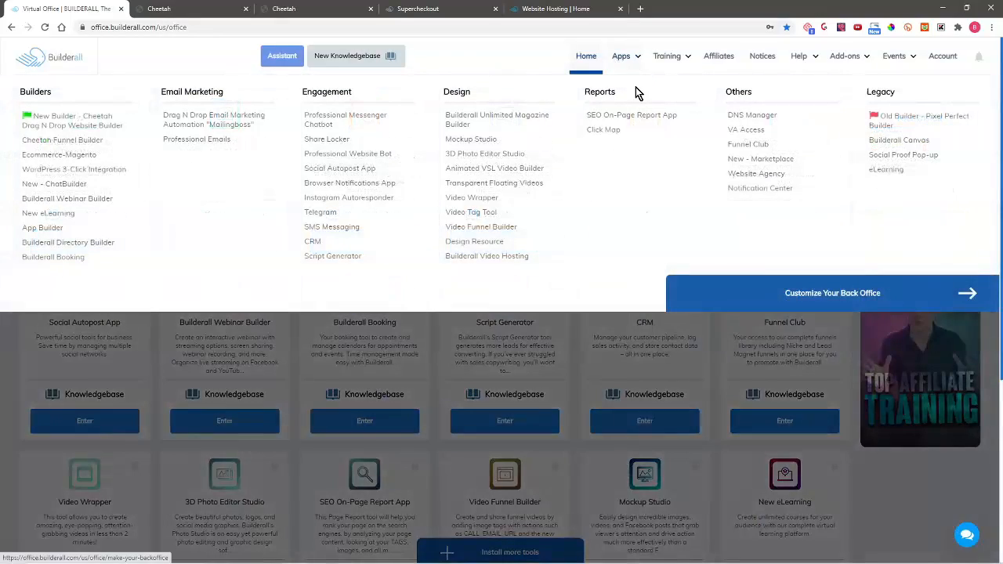
{"action": "left_click", "coordinate": [756, 173]}
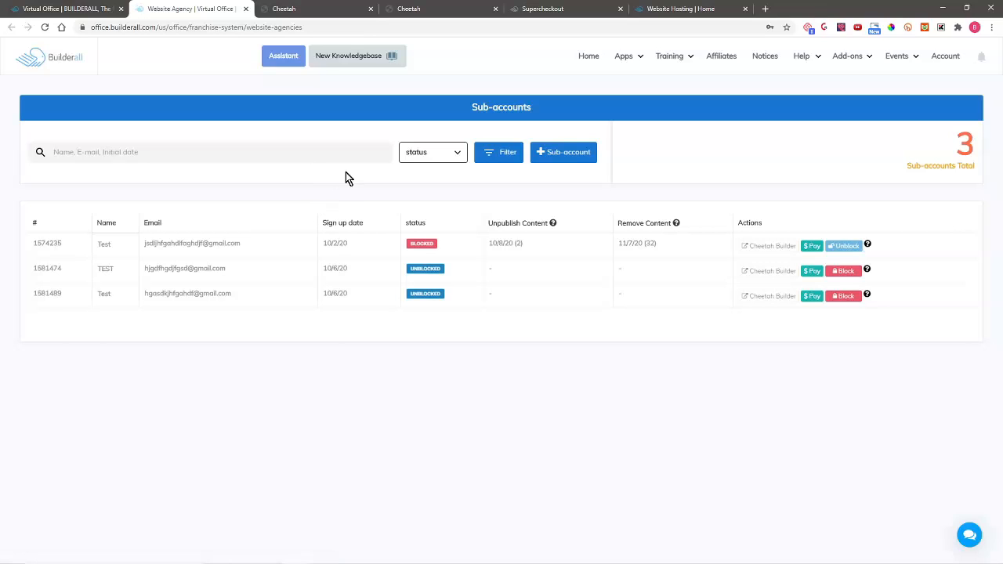
{"action": "left_click", "coordinate": [567, 153]}
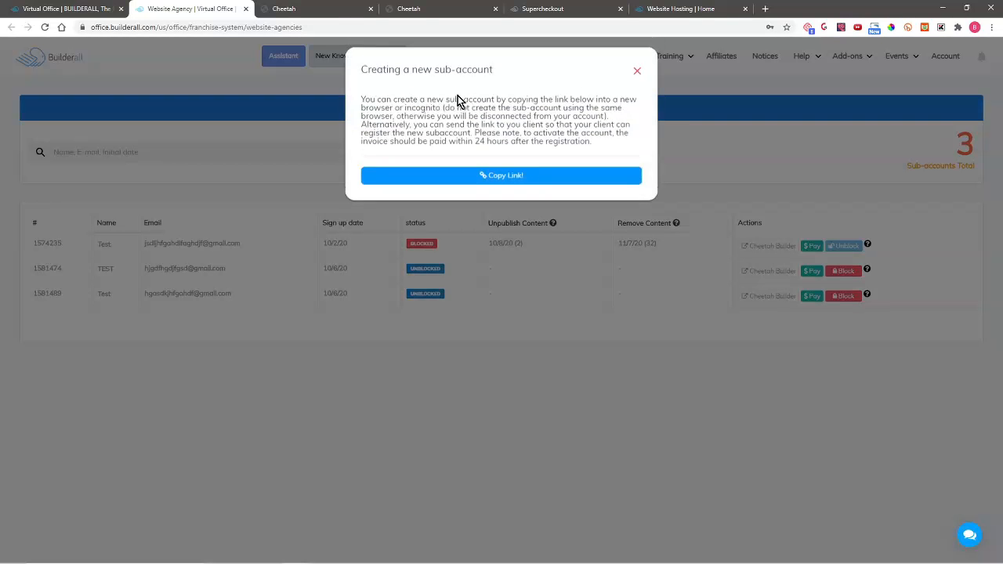
{"action": "left_click", "coordinate": [483, 183]}
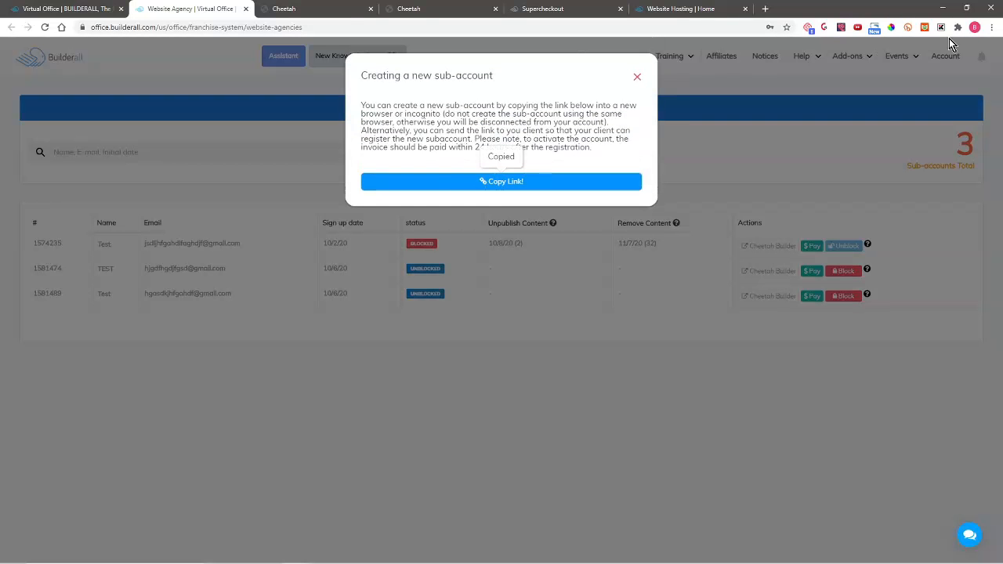
{"action": "left_click", "coordinate": [992, 26]}
- Open an incognito window and load the copied sub-account registration link
{"action": "left_click", "coordinate": [981, 68]}
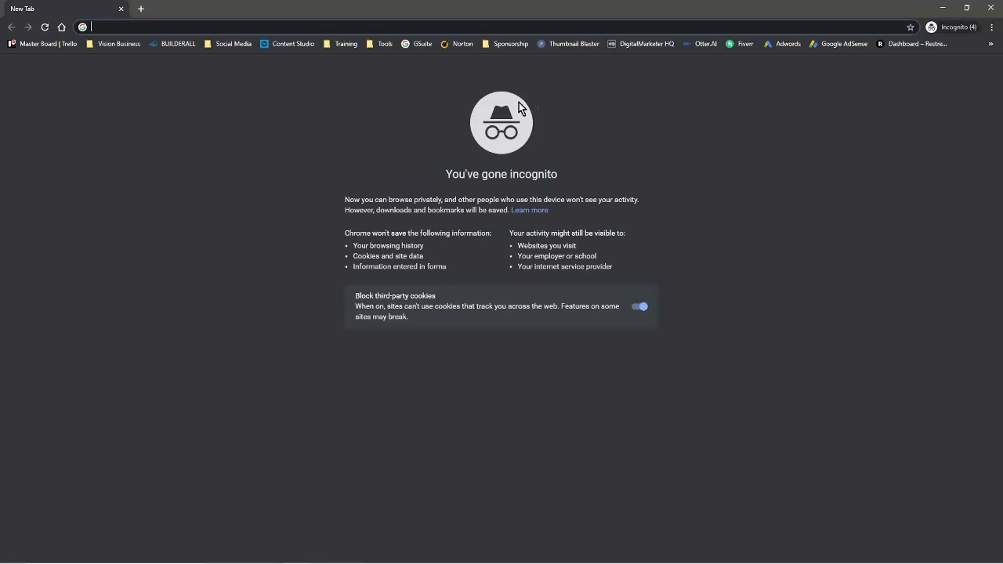
{"action": "key", "text": "ctrl+v"}
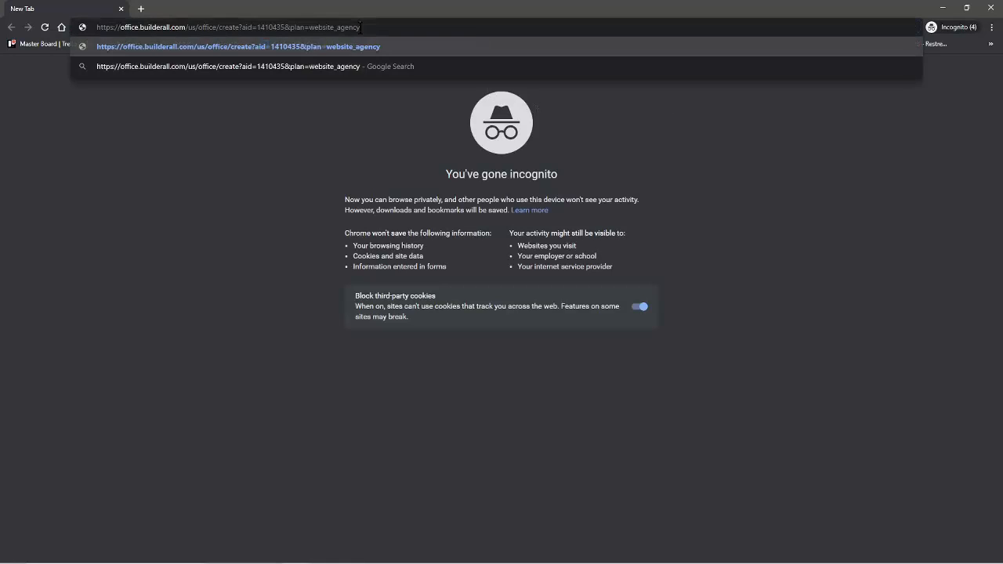
{"action": "key", "text": "Return"}
- Register with the new user's name, e-mail, and a confirmed password, accepting the privacy policy
{"action": "left_click", "coordinate": [481, 261]}
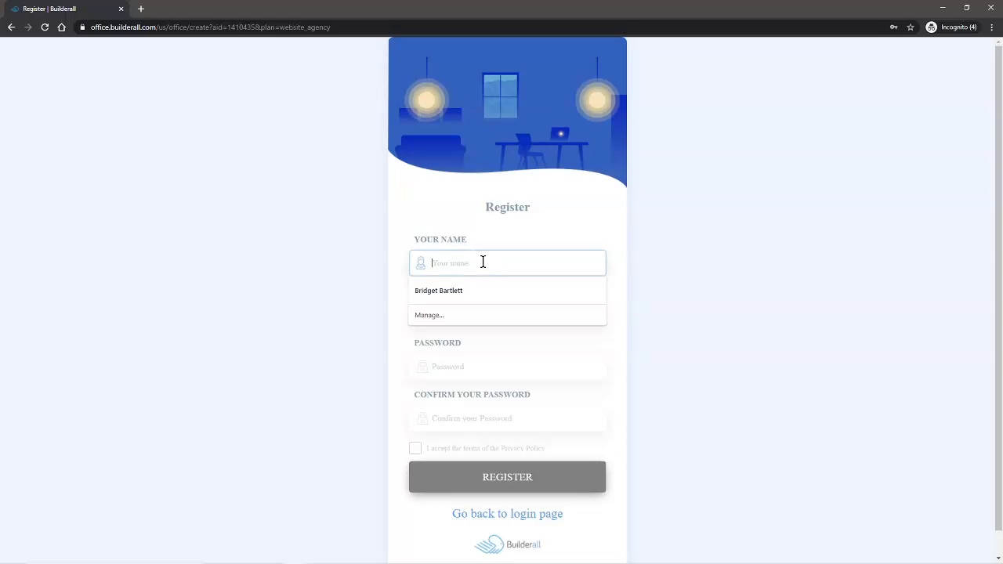
{"action": "type", "text": "Bob"}
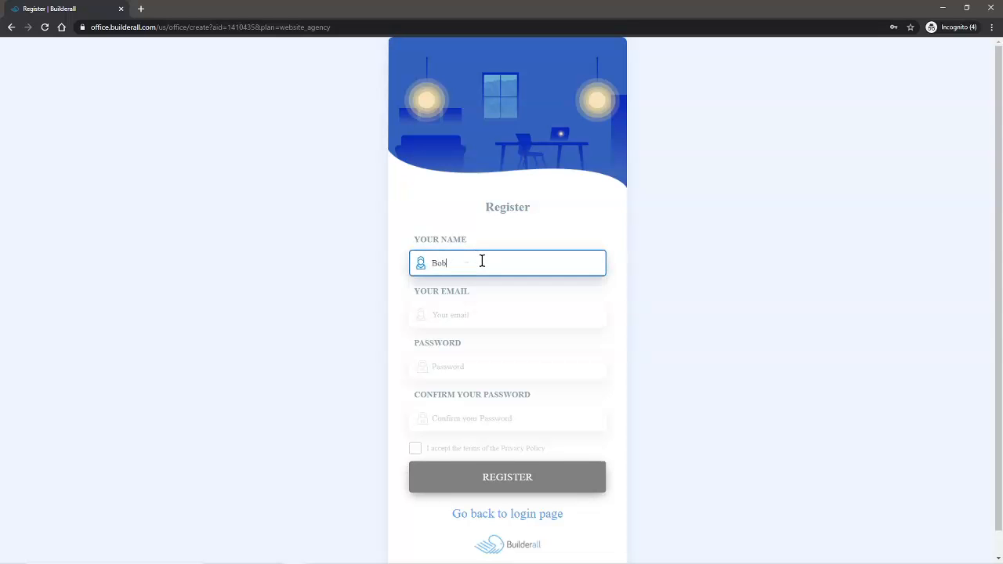
{"action": "key", "text": "Tab"}
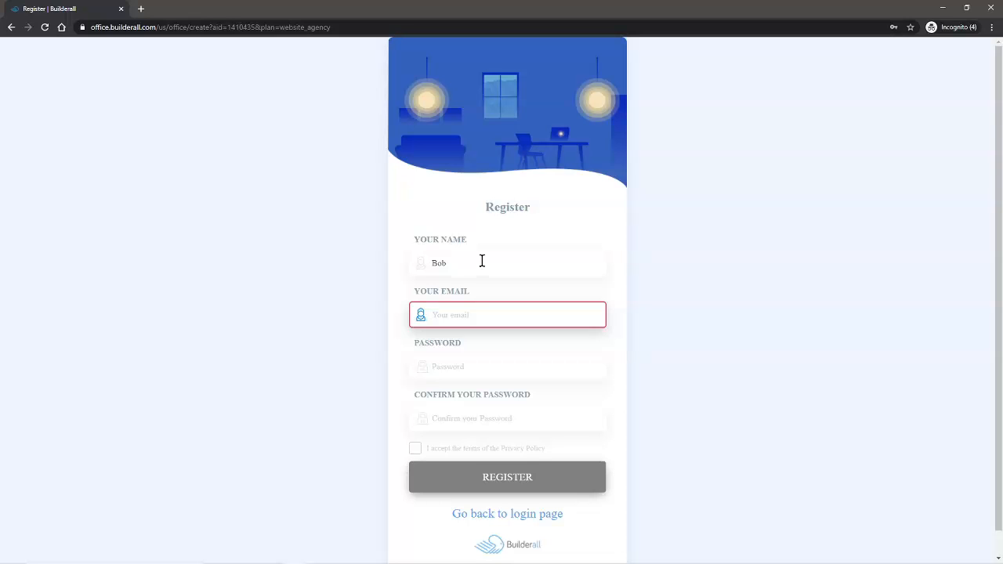
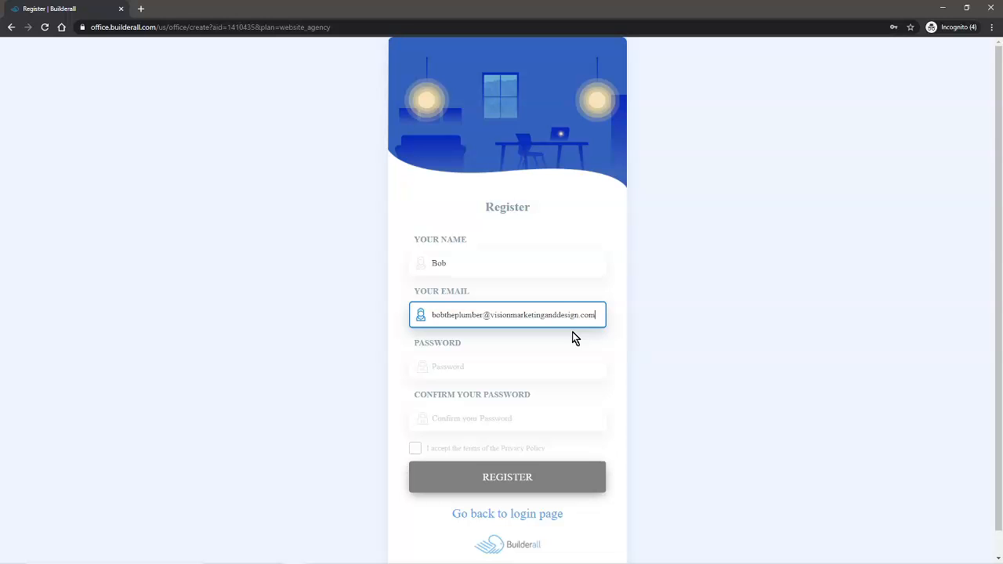
{"action": "left_click", "coordinate": [476, 366]}
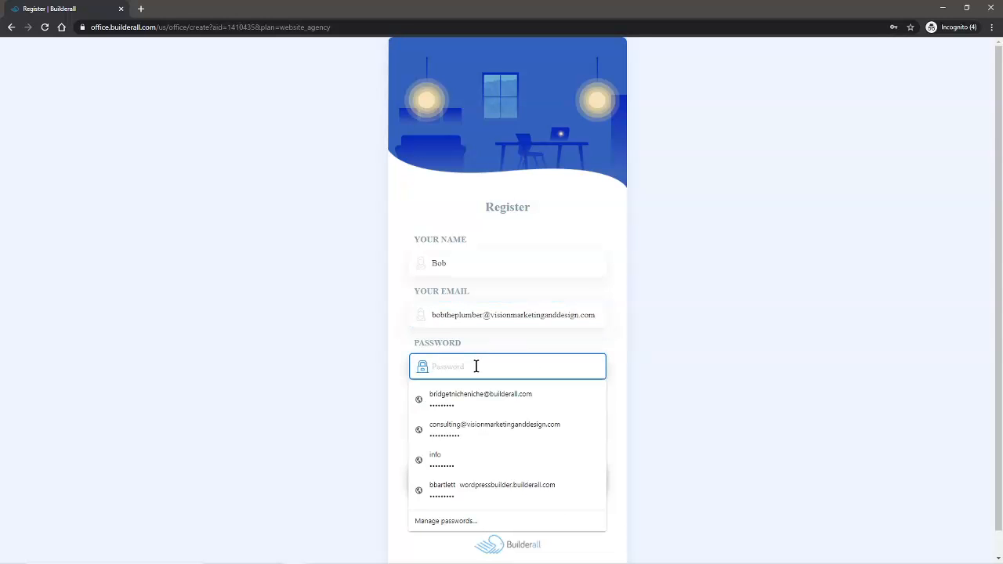
{"action": "type", "text": "•••••"}
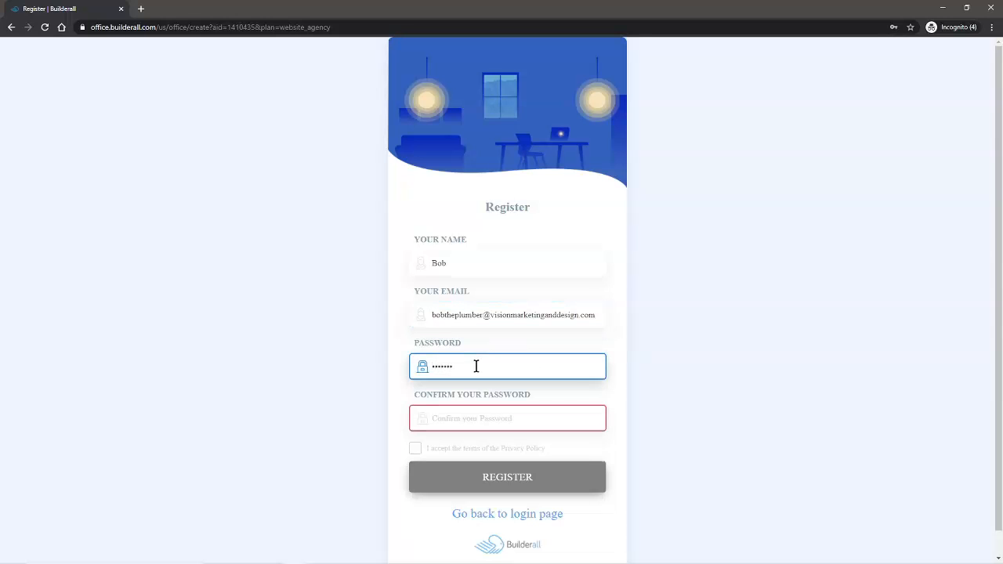
{"action": "left_click", "coordinate": [470, 417]}
{"action": "type", "text": "•••••••"}
{"action": "left_click", "coordinate": [415, 448]}
{"action": "left_click", "coordinate": [507, 480]}
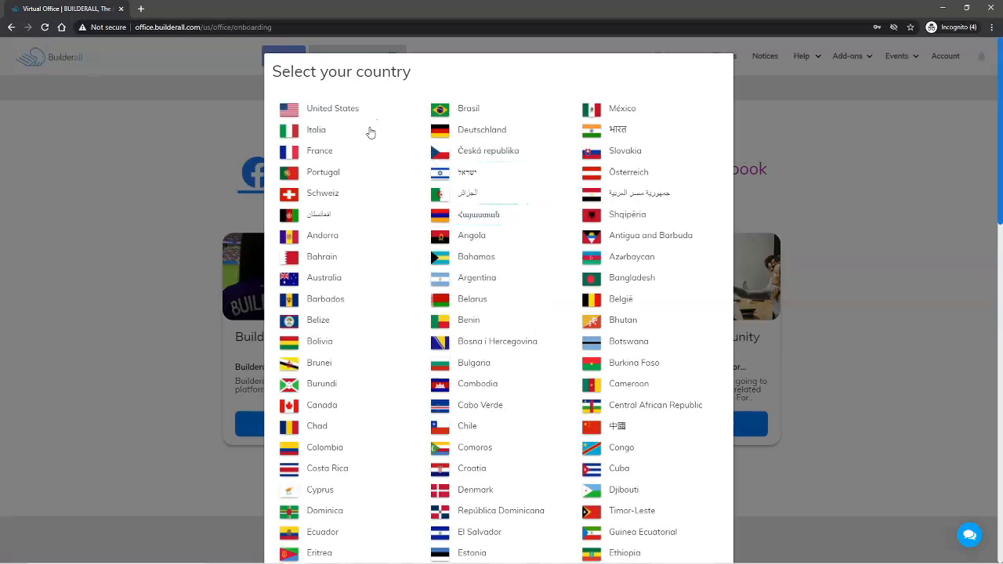
- Choose United States as the country, skip the community step, and start a first Cheetah website
{"action": "left_click", "coordinate": [348, 114]}
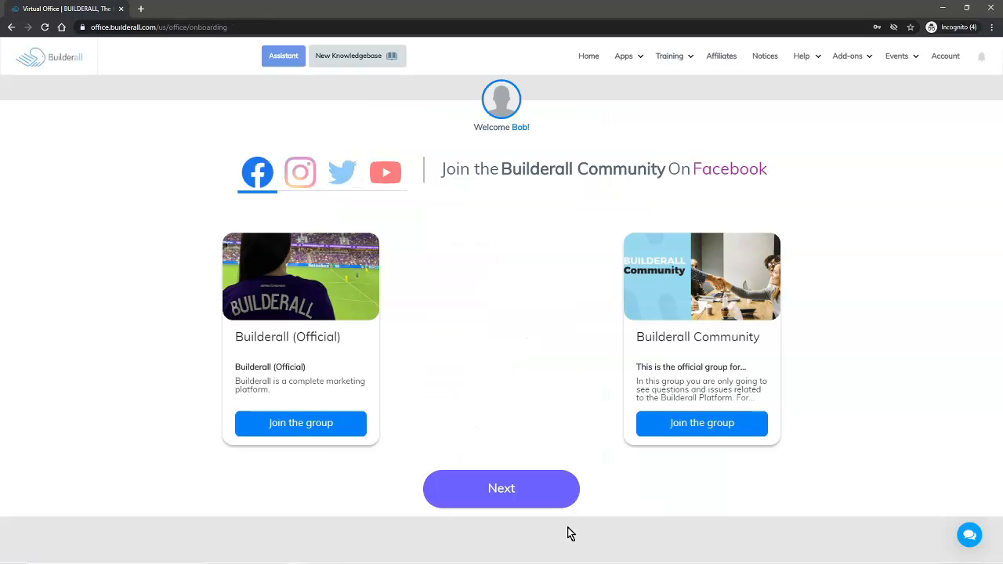
{"action": "left_click", "coordinate": [504, 485]}
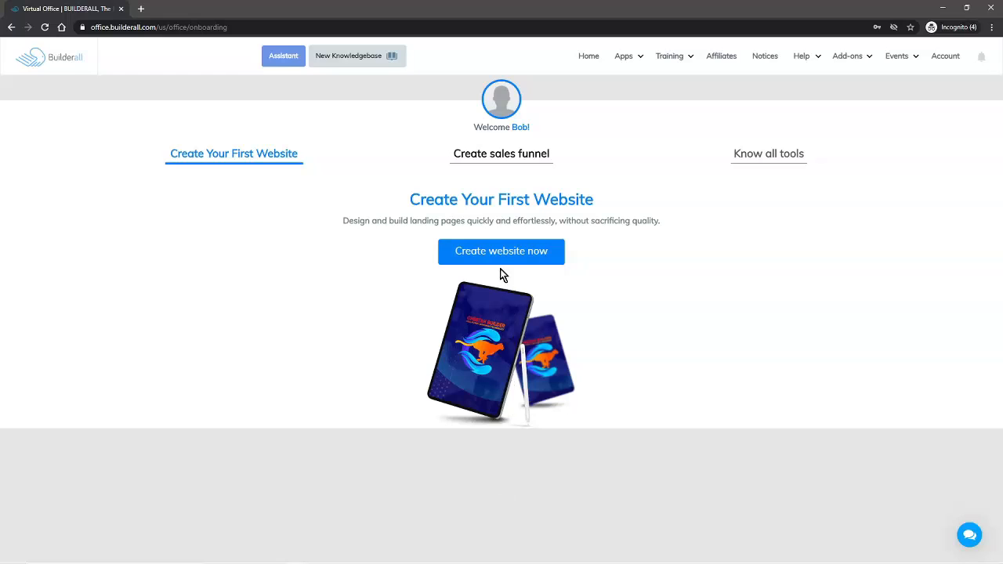
{"action": "left_click", "coordinate": [495, 252]}
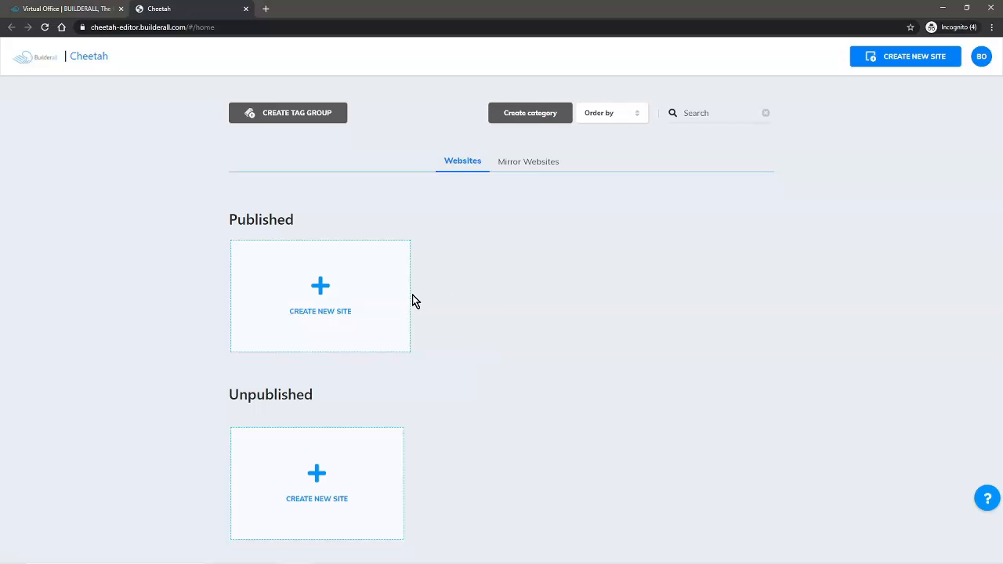
- Leave the incognito session and return to the main window's Virtual Office home
{"action": "left_click", "coordinate": [83, 7]}
{"action": "left_click", "coordinate": [587, 58]}
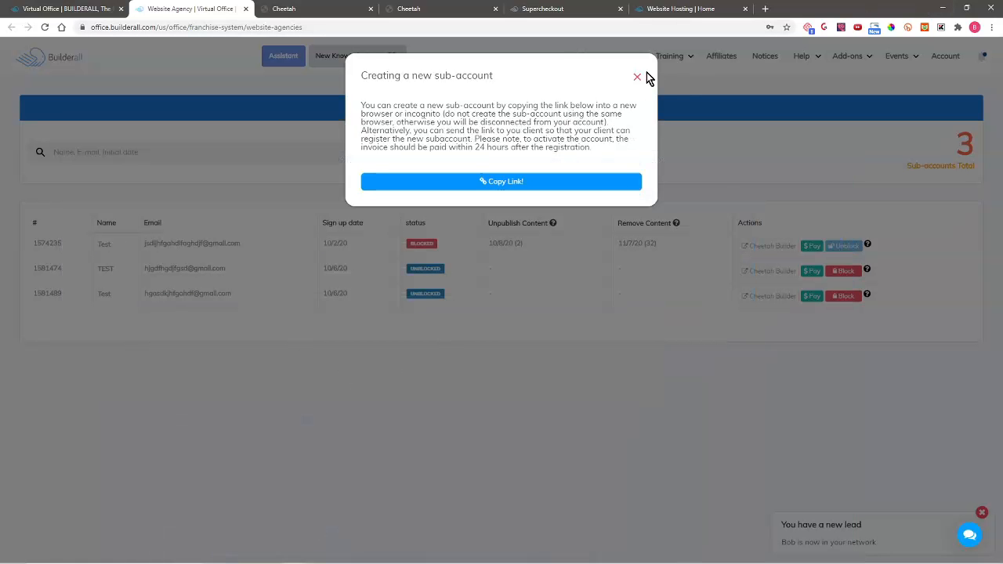
- Refresh the sub-accounts list to show four accounts and open the new account's $5.00 checkout
{"action": "left_click", "coordinate": [637, 76]}
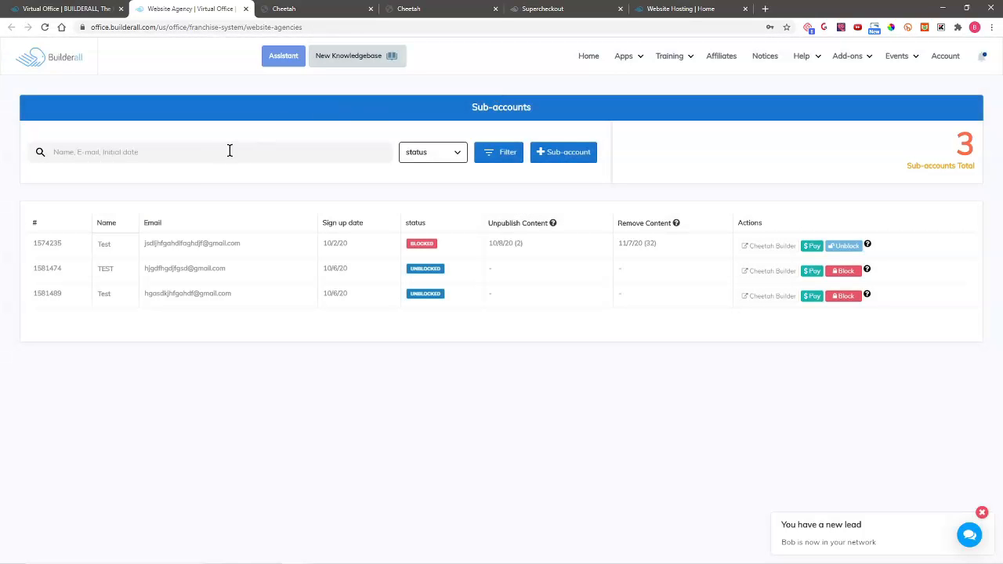
{"action": "left_click", "coordinate": [46, 27]}
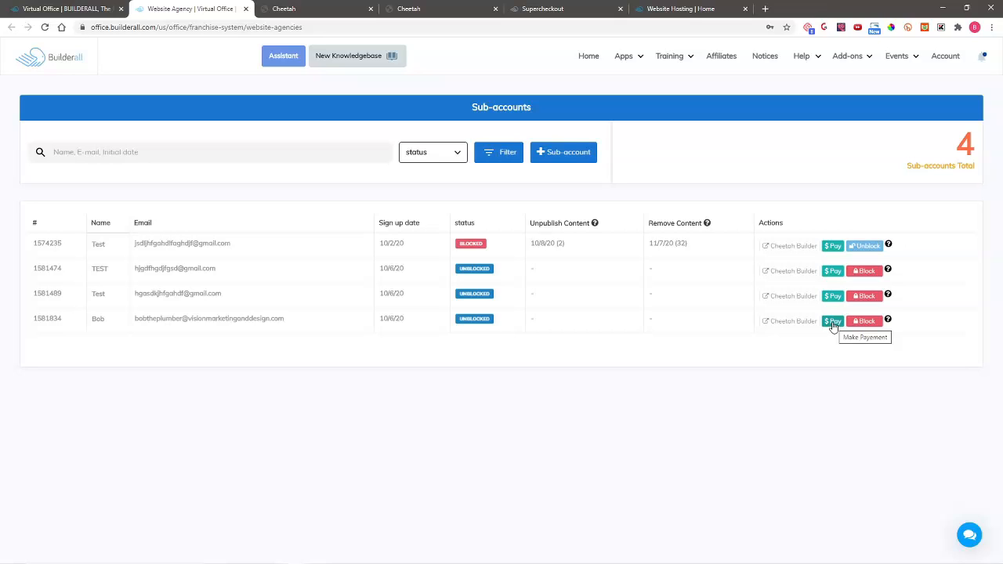
{"action": "left_click", "coordinate": [833, 323]}
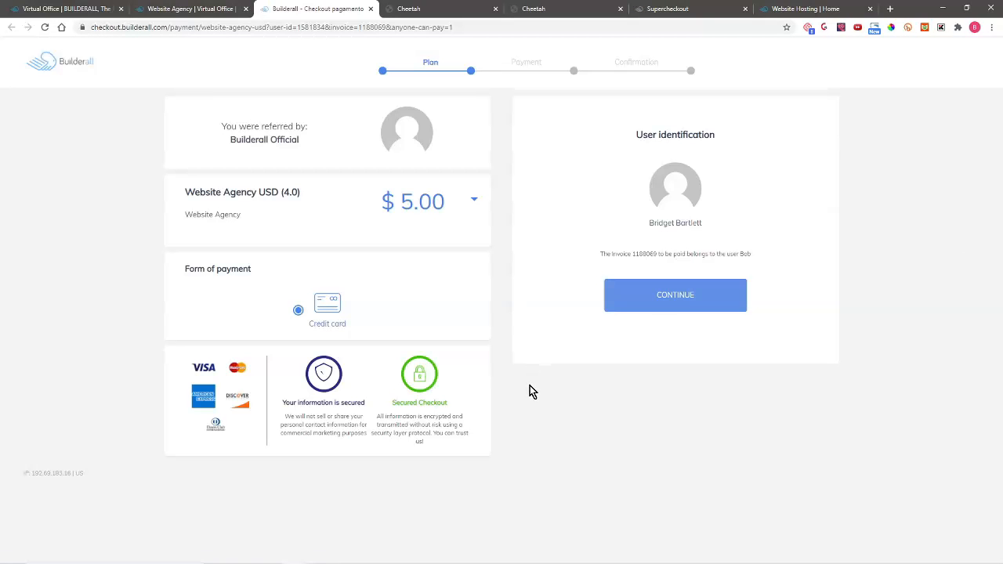
{"action": "left_click", "coordinate": [193, 10]}
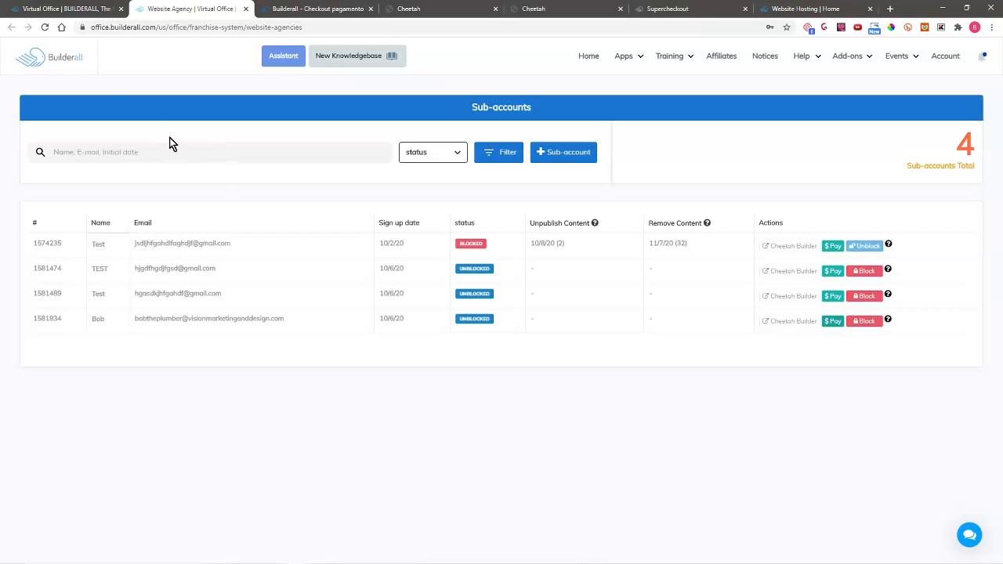
{"action": "left_click", "coordinate": [67, 8]}
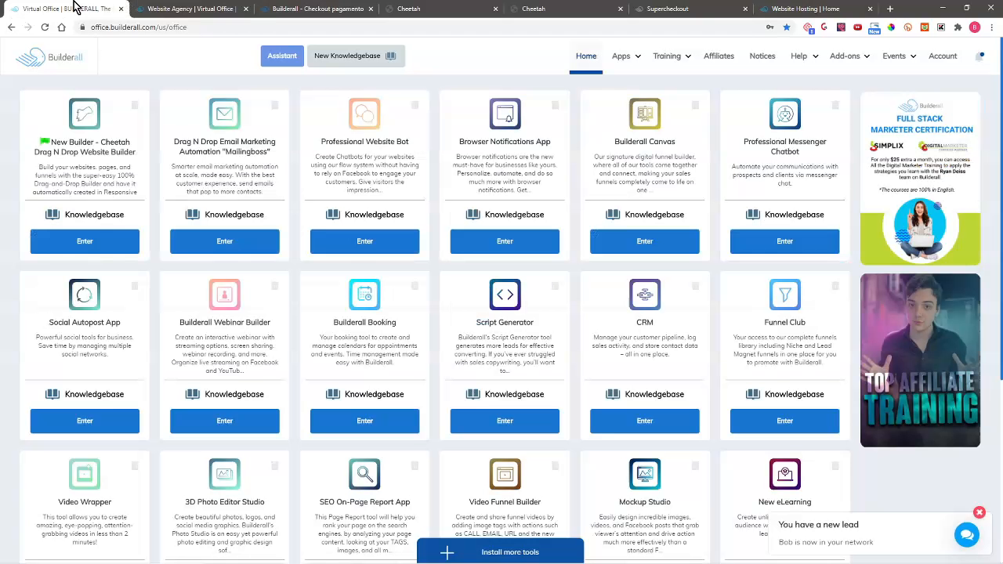
- Transfer the Website Hosting site to the sub-account's e-mail using Duplicate site and transfer
{"action": "left_click", "coordinate": [88, 242]}
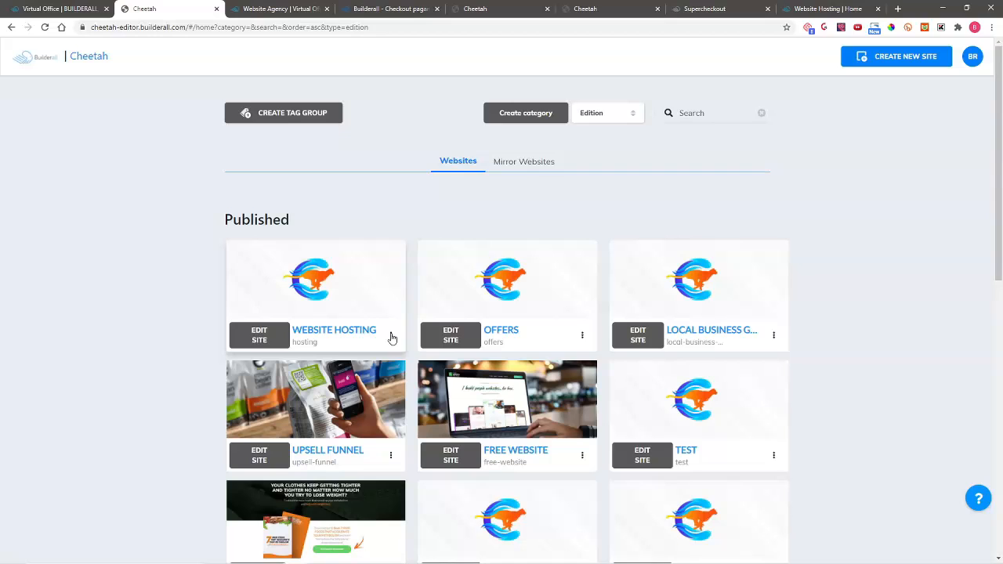
{"action": "left_click", "coordinate": [391, 336]}
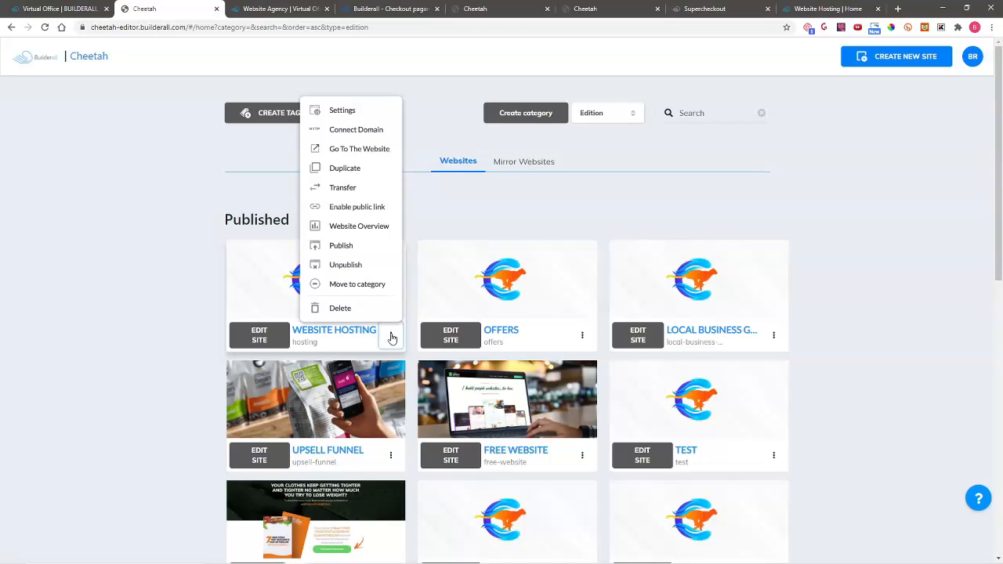
{"action": "left_click", "coordinate": [351, 188]}
{"action": "left_click", "coordinate": [362, 259]}
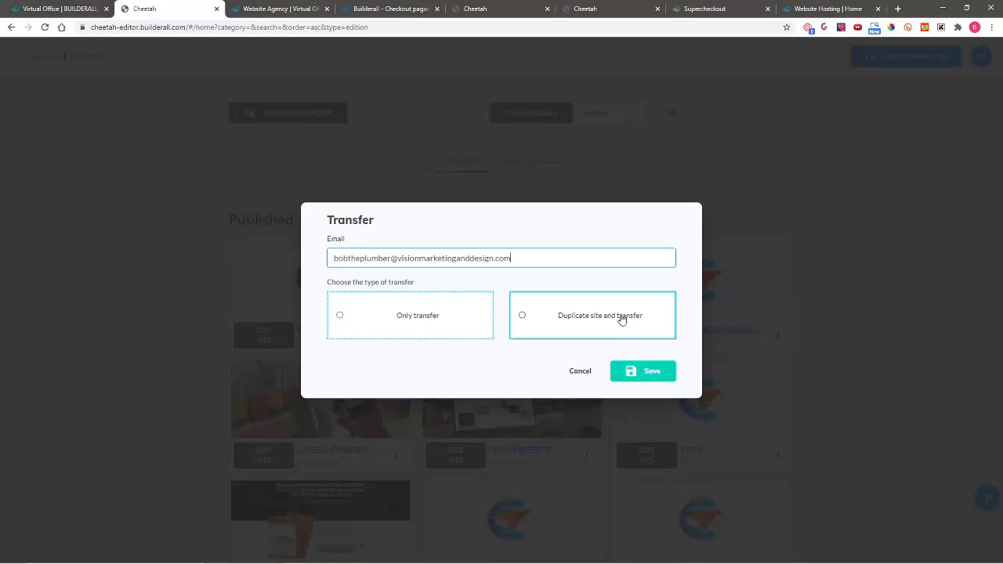
{"action": "left_click", "coordinate": [590, 315]}
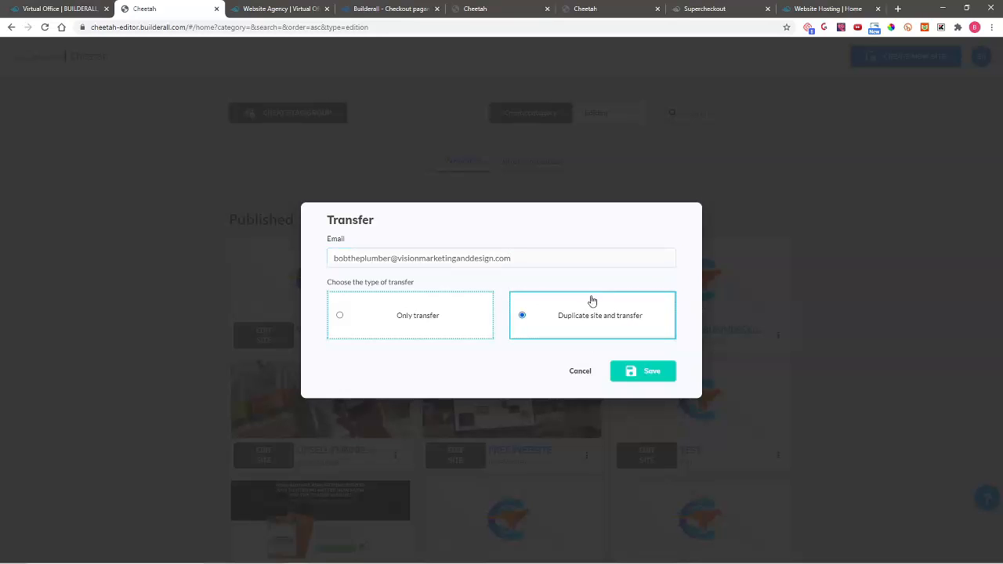